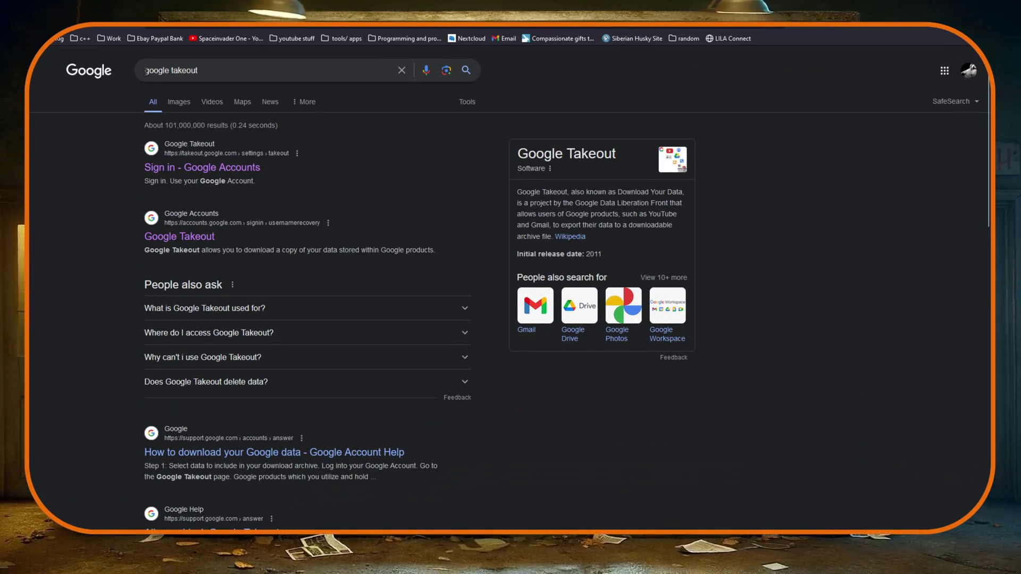
- Open the Google Takeout page from the 'google takeout' search results
left_click(217, 168)
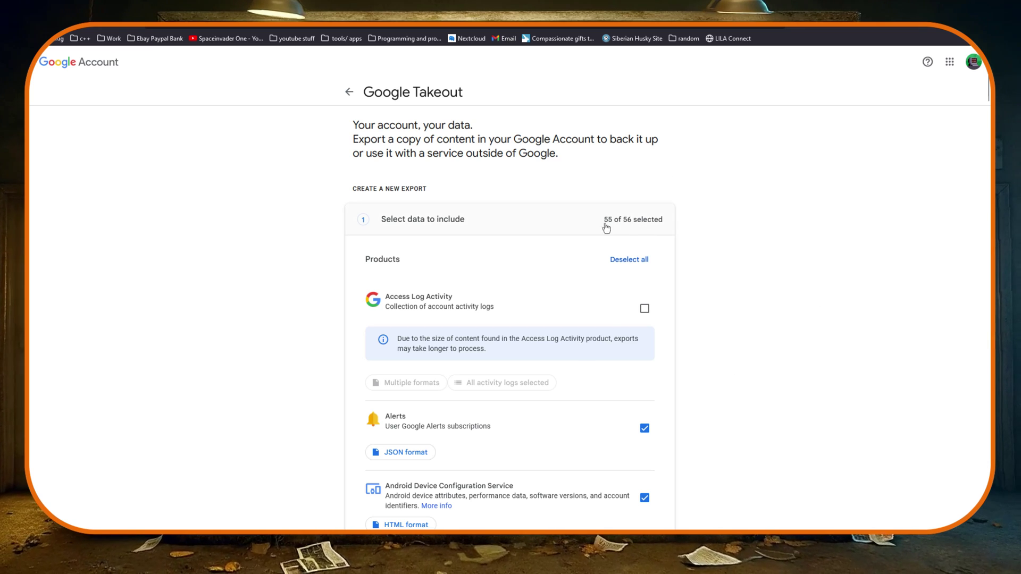
- Deselect all products and select only Google Photos for export (1 of 56)
left_click(628, 261)
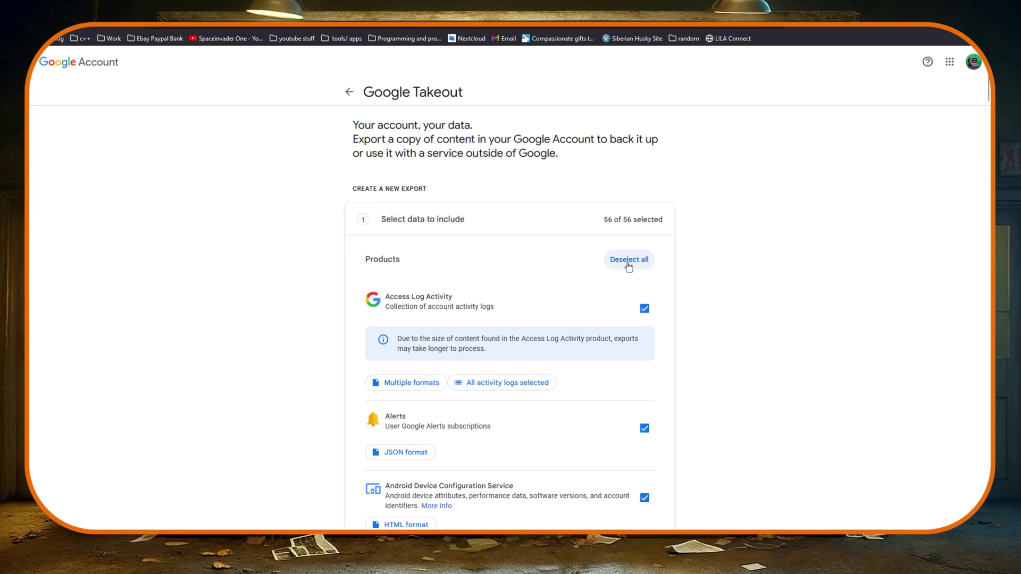
left_click(628, 260)
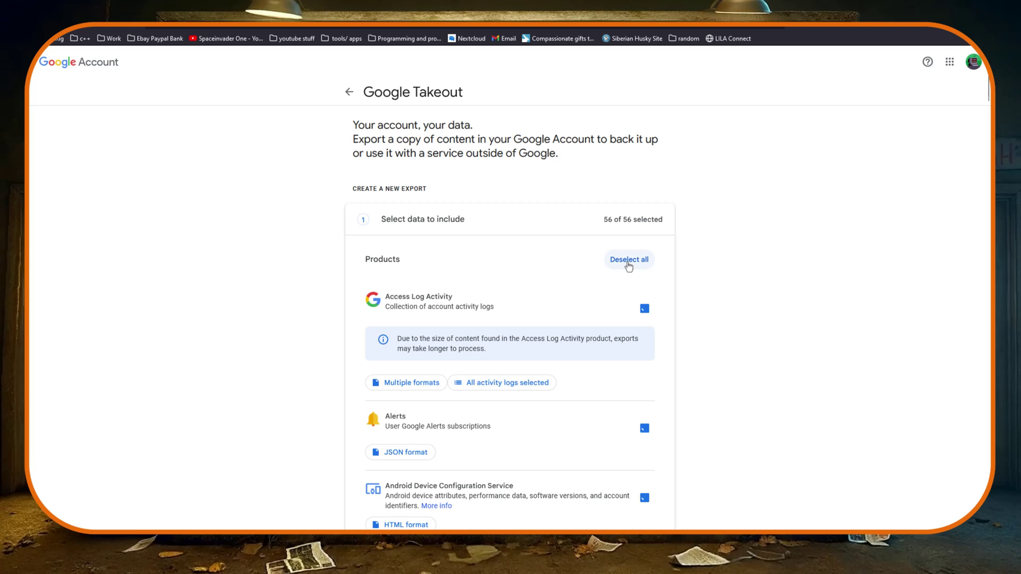
scroll(615, 285, "down", 15)
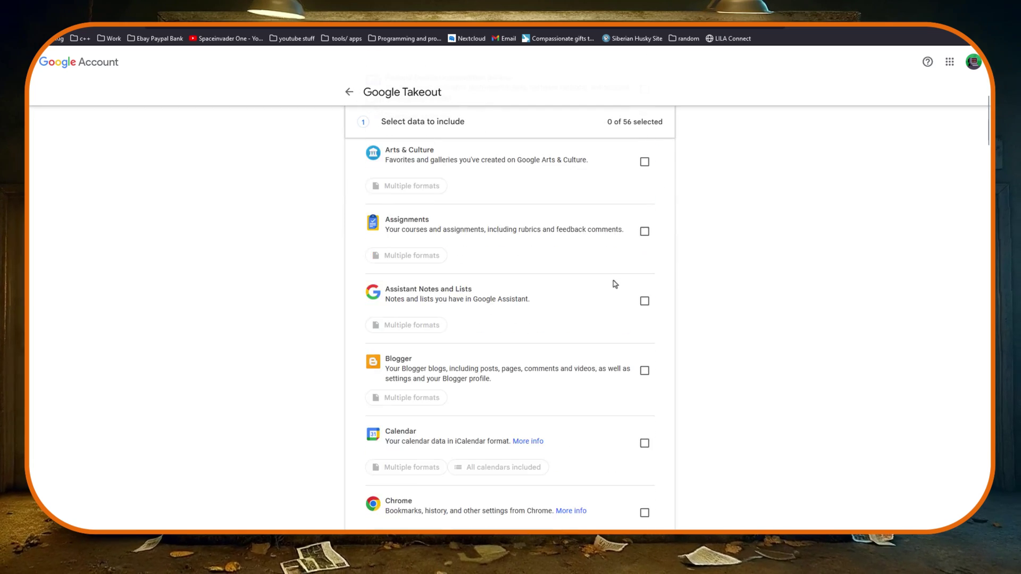
scroll(615, 285, "down", 13)
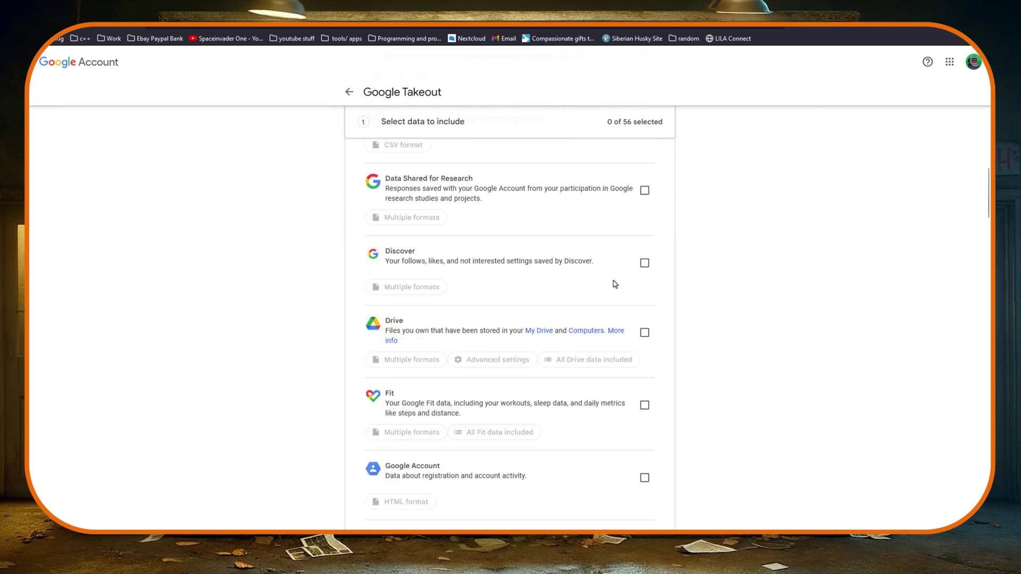
scroll(617, 289, "down", 2)
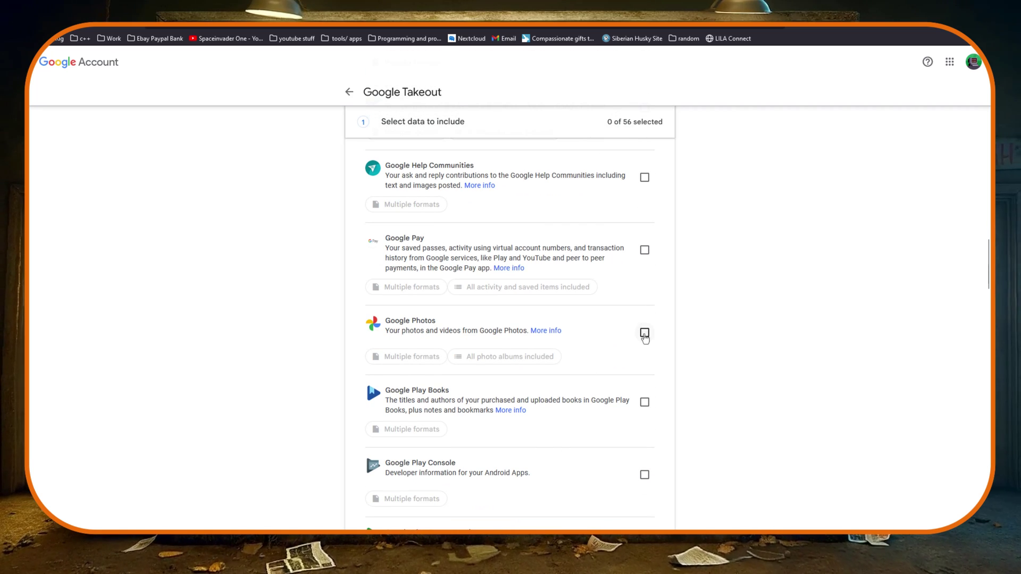
left_click(644, 335)
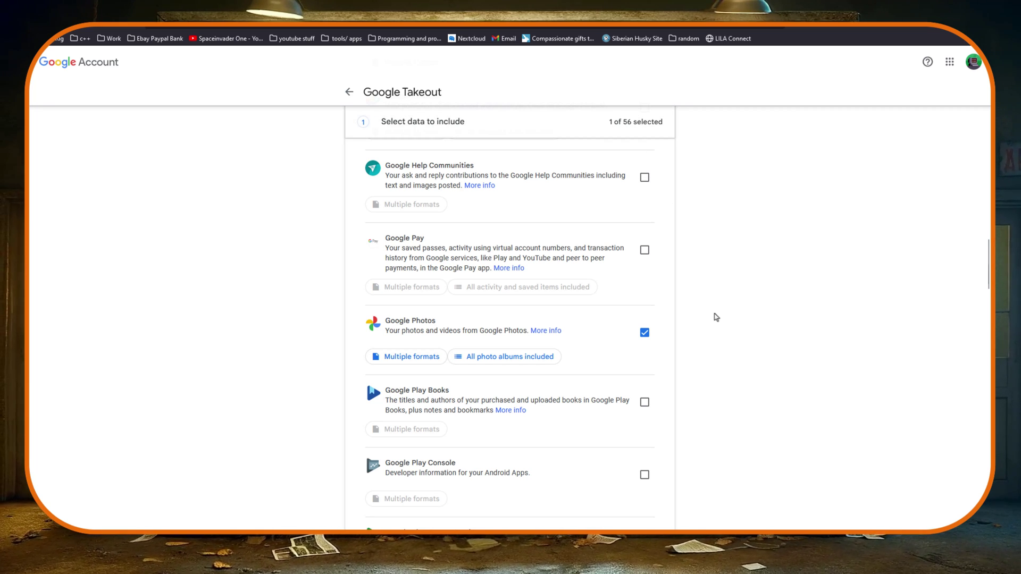
scroll(713, 320, "down", 20)
scroll(715, 324, "down", 2)
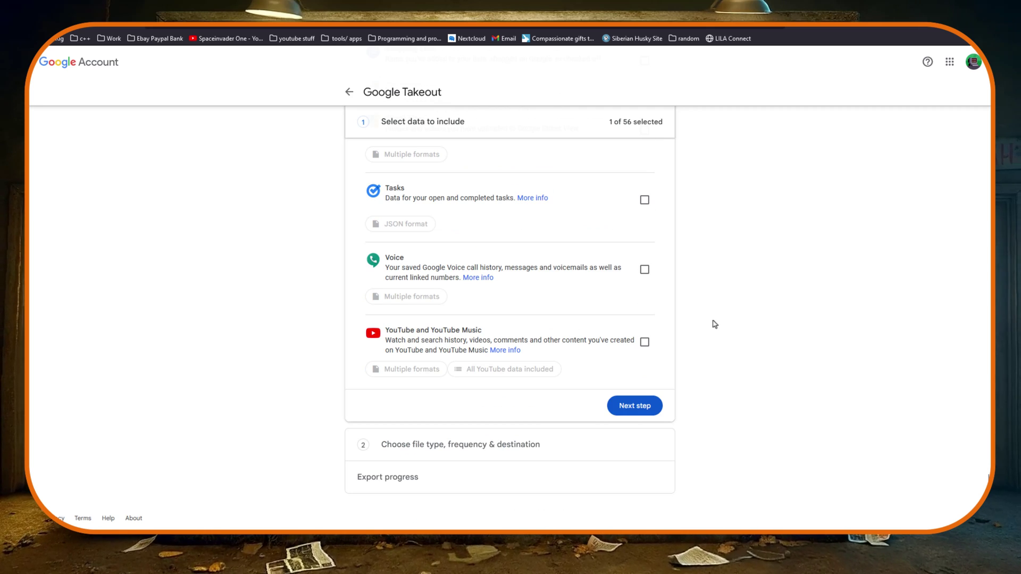
left_click(642, 407)
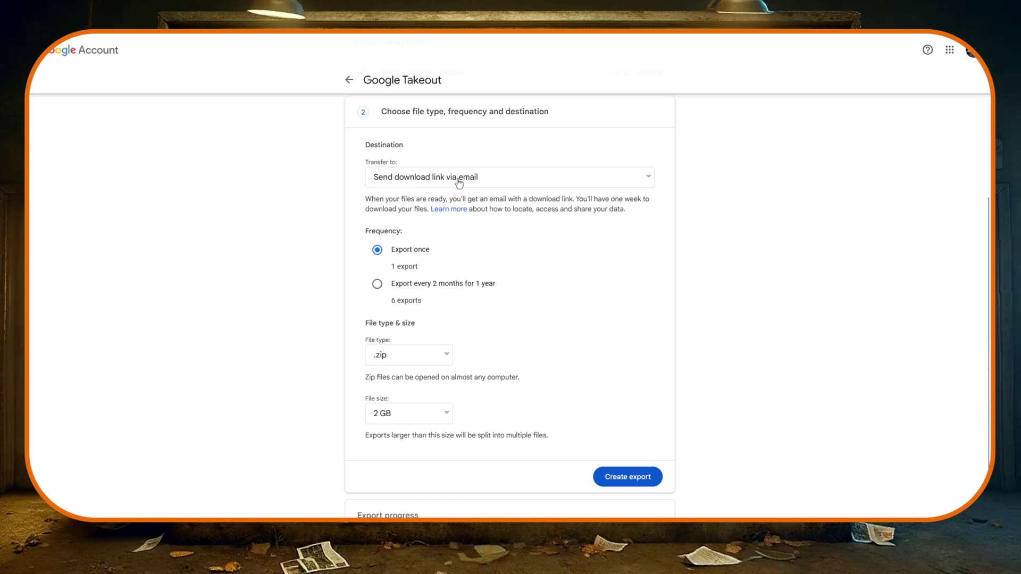
- Keep delivery as an emailed download link and the archive type as .zip
left_click(518, 185)
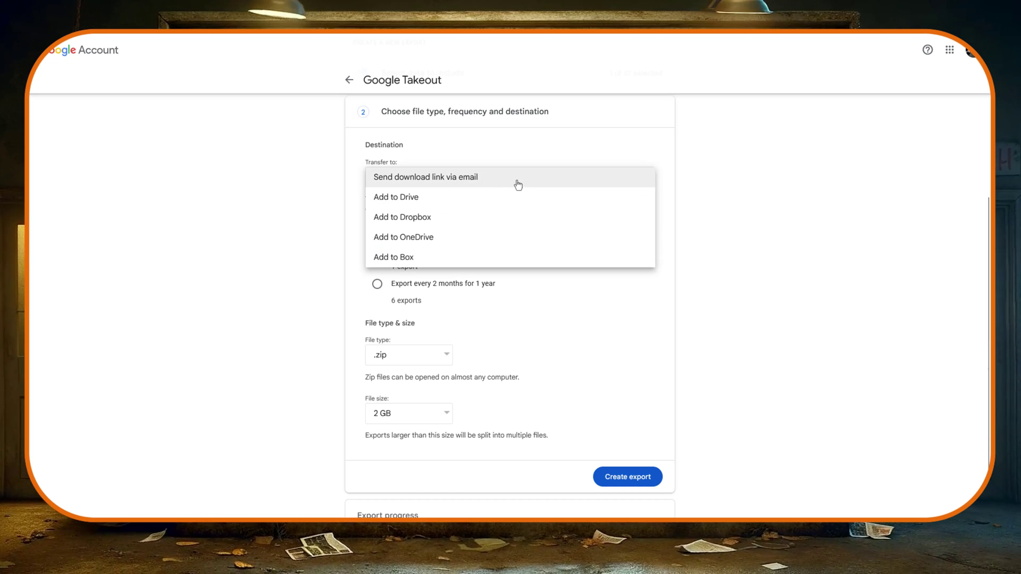
left_click(473, 180)
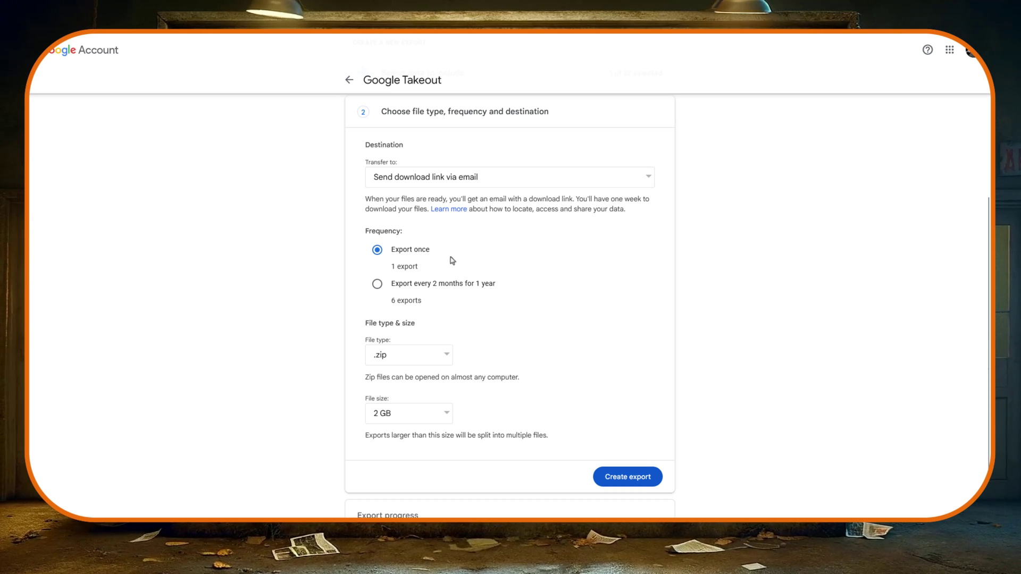
scroll(382, 283, "down", 1)
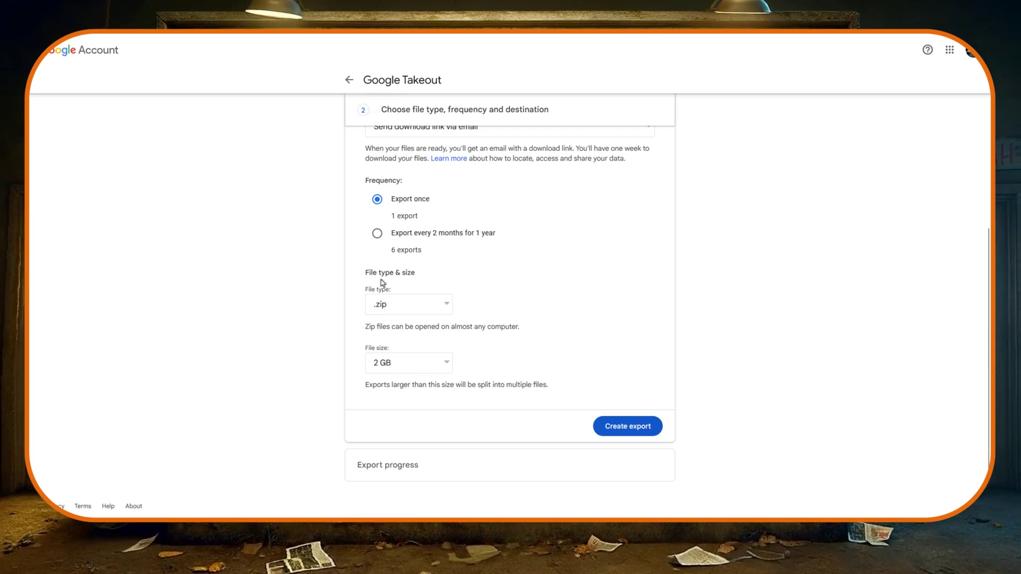
left_click(385, 307)
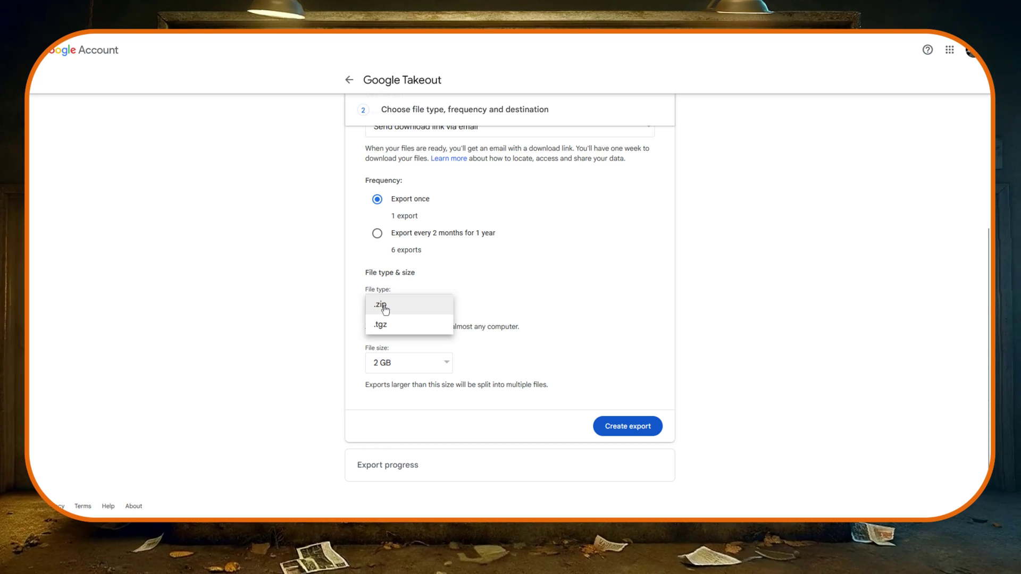
left_click(385, 307)
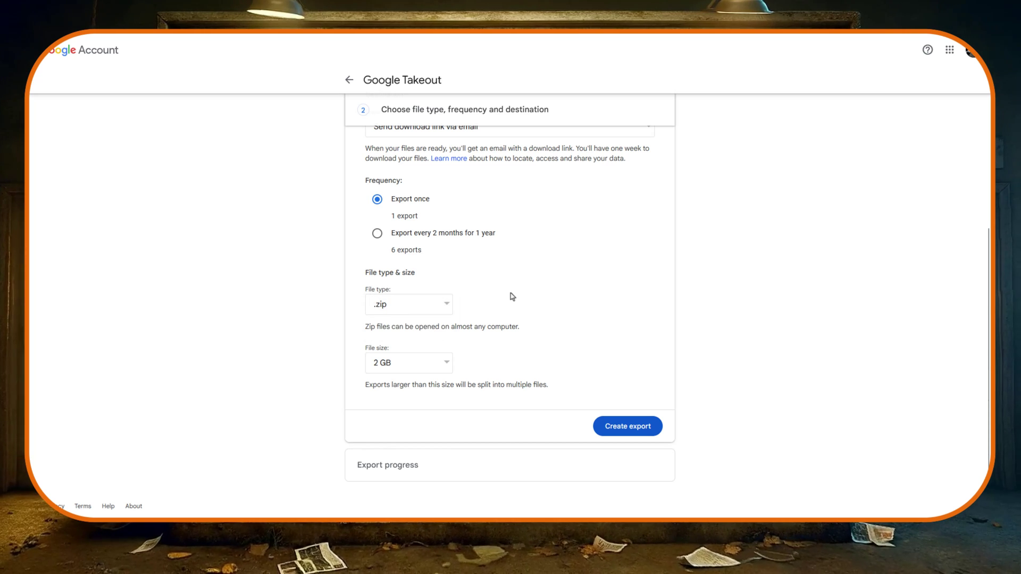
- Set the split file size to 50 GB and create the Google Photos export
left_click(437, 368)
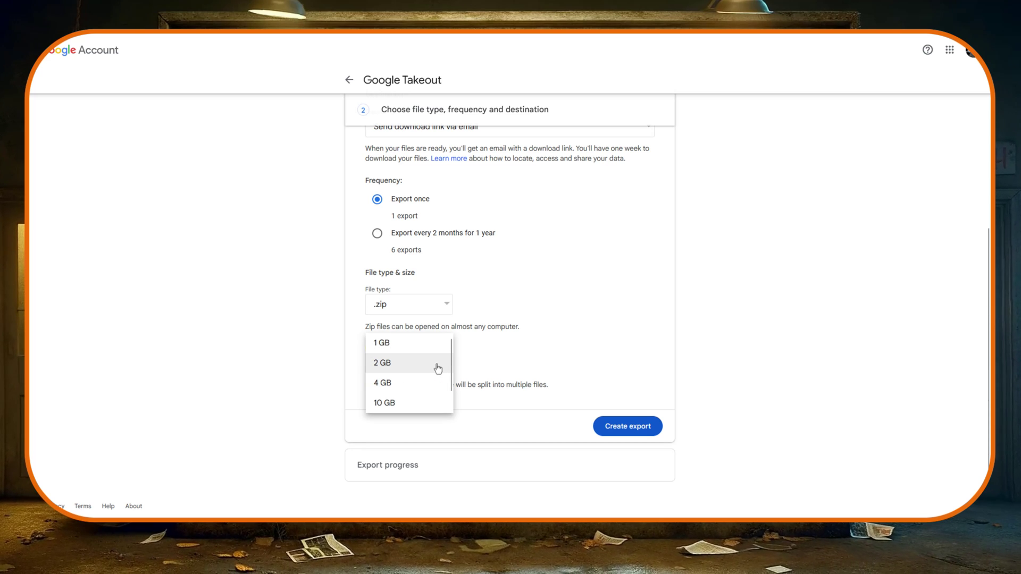
scroll(438, 368, "down", 1)
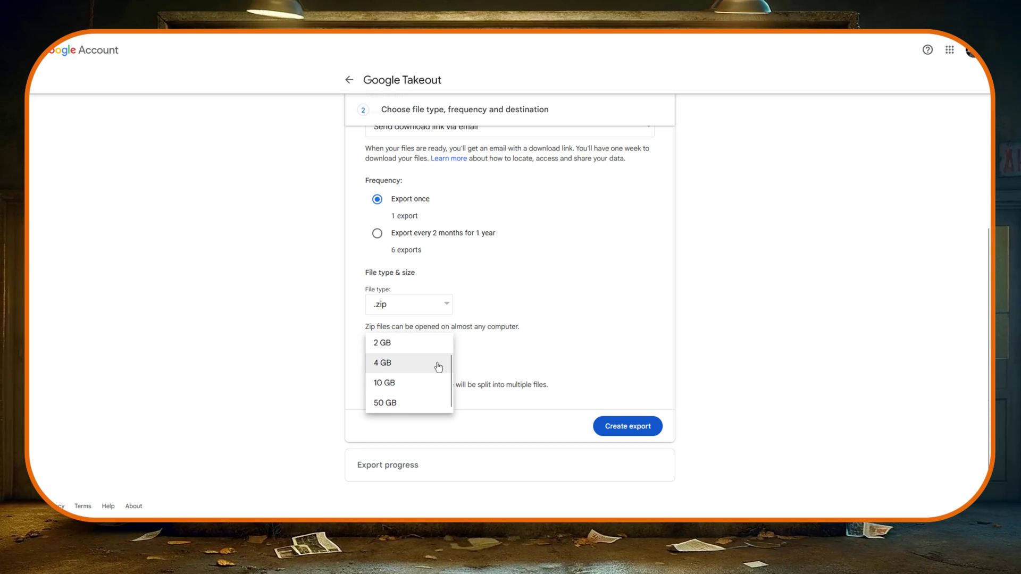
left_click(384, 403)
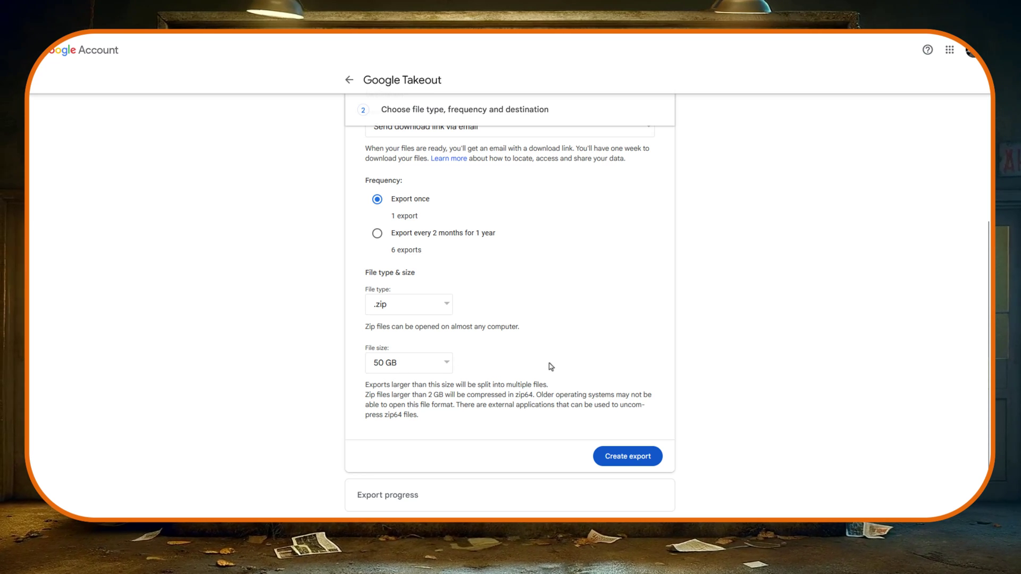
left_click(628, 457)
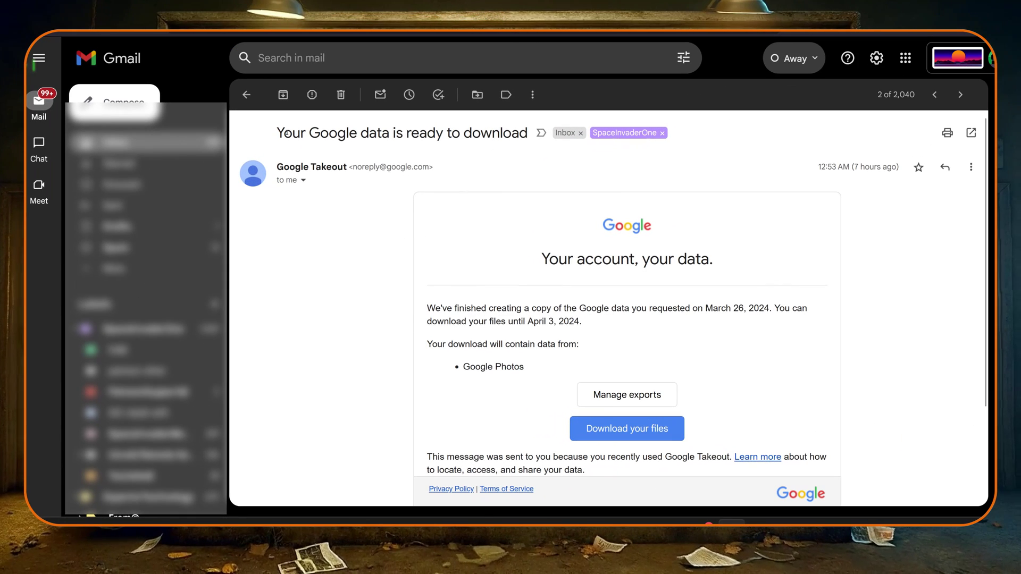
- Download the 3.34 GB Google Photos Takeout zip from the ready email and show it in its folder
left_click_drag(282, 134, 528, 145)
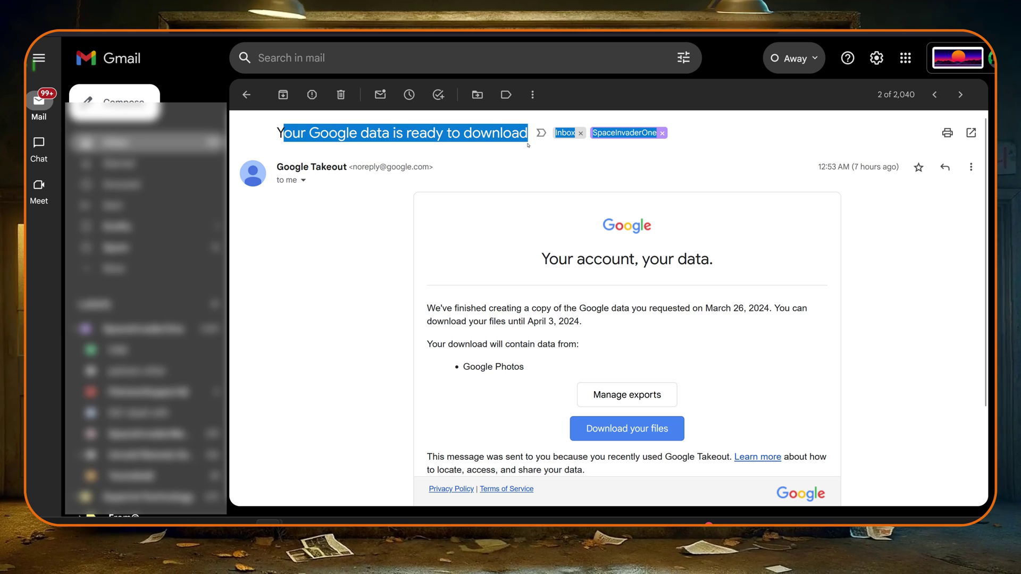
left_click(528, 146)
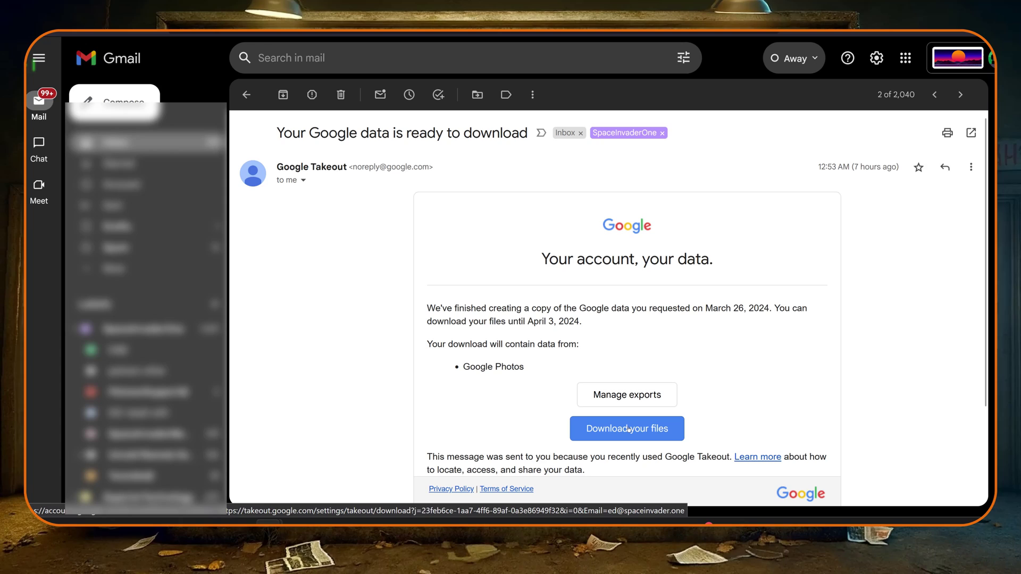
left_click(628, 428)
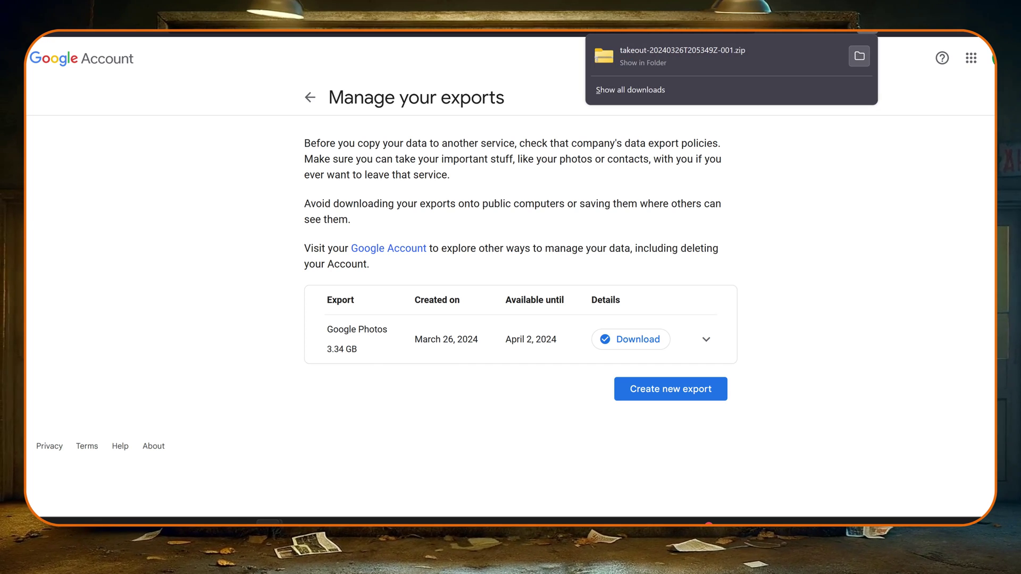
left_click(858, 56)
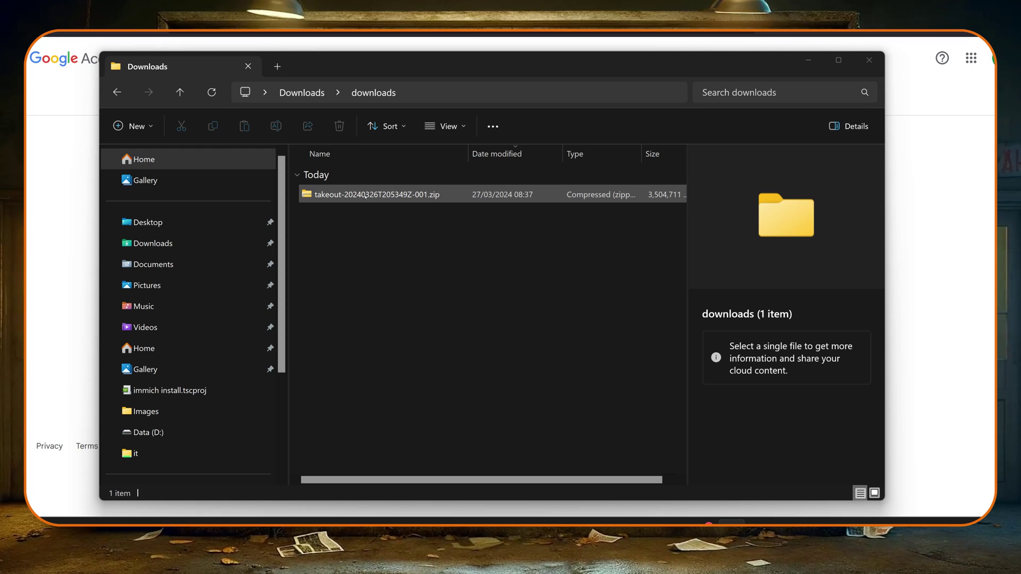
- Rename the downloaded Takeout archive to takeout.zip and minimise File Explorer
left_click(362, 195)
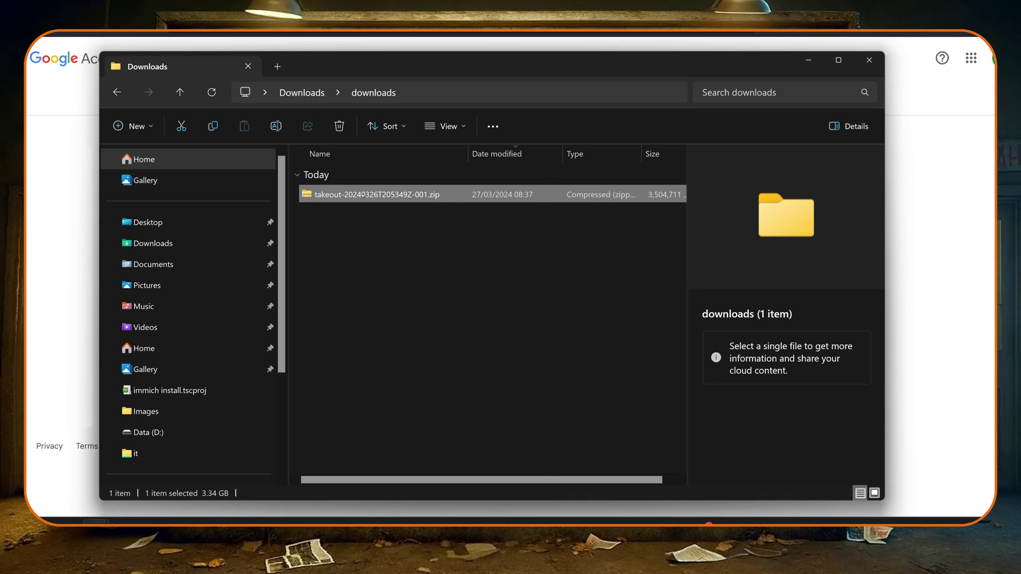
right_click(362, 195)
left_click(424, 473)
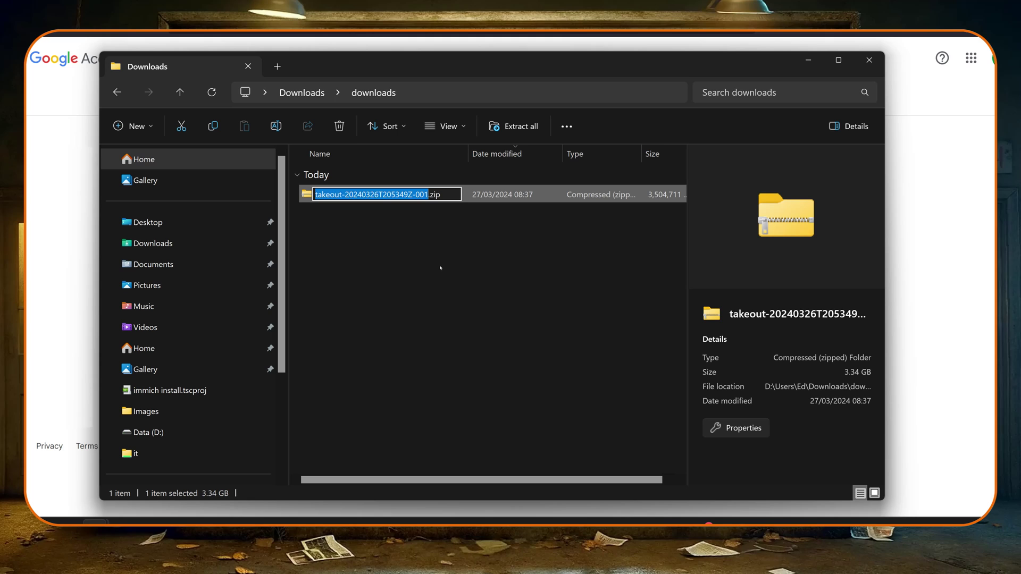
key("Right")
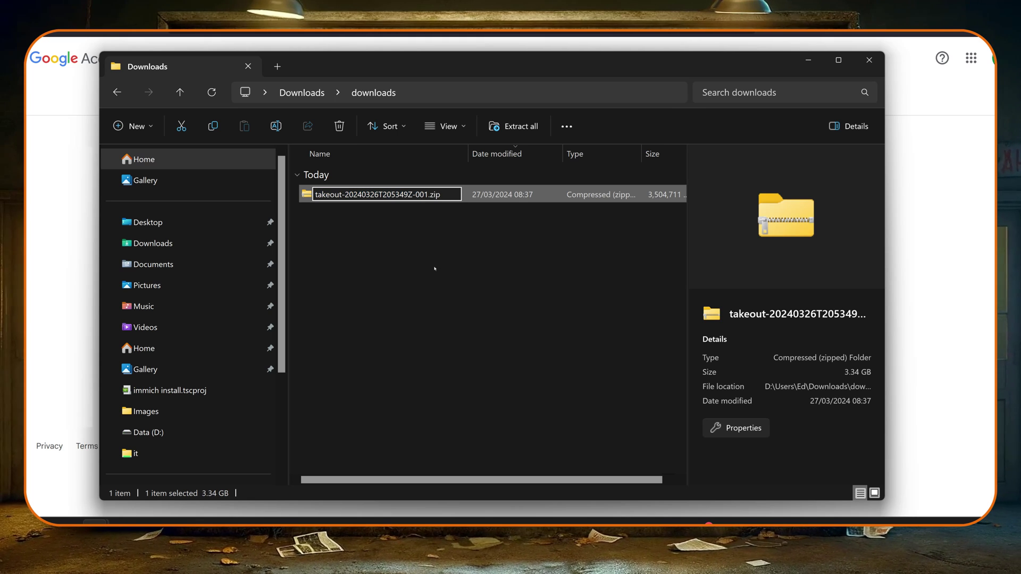
key("BackSpace")
key("BackSpace")
key("BackSpace")
key("BackSpace")
key("BackSpace")
key("BackSpace")
key("BackSpace")
key("BackSpace")
key("BackSpace")
key("BackSpace")
key("BackSpace")
key("BackSpace")
key("BackSpace")
key("BackSpace")
key("BackSpace")
key("BackSpace")
key("BackSpace")
key("BackSpace")
key("BackSpace")
key("BackSpace")
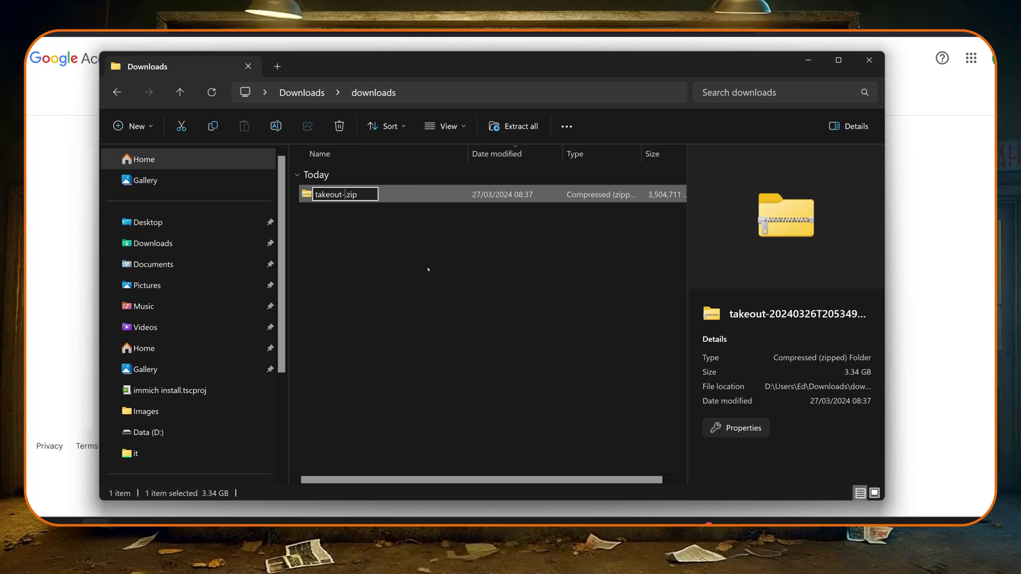
key("BackSpace")
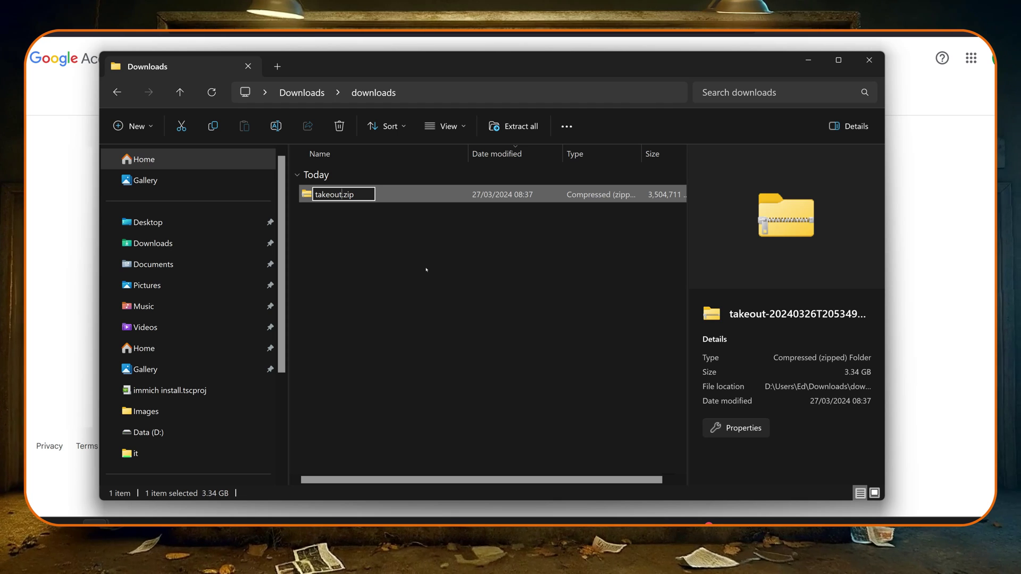
key("Return")
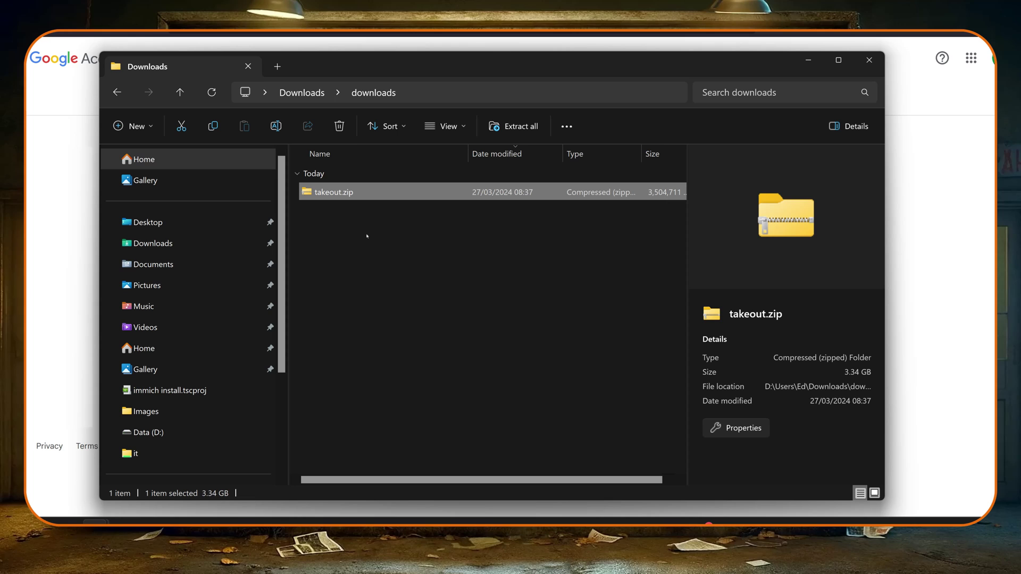
left_click(809, 60)
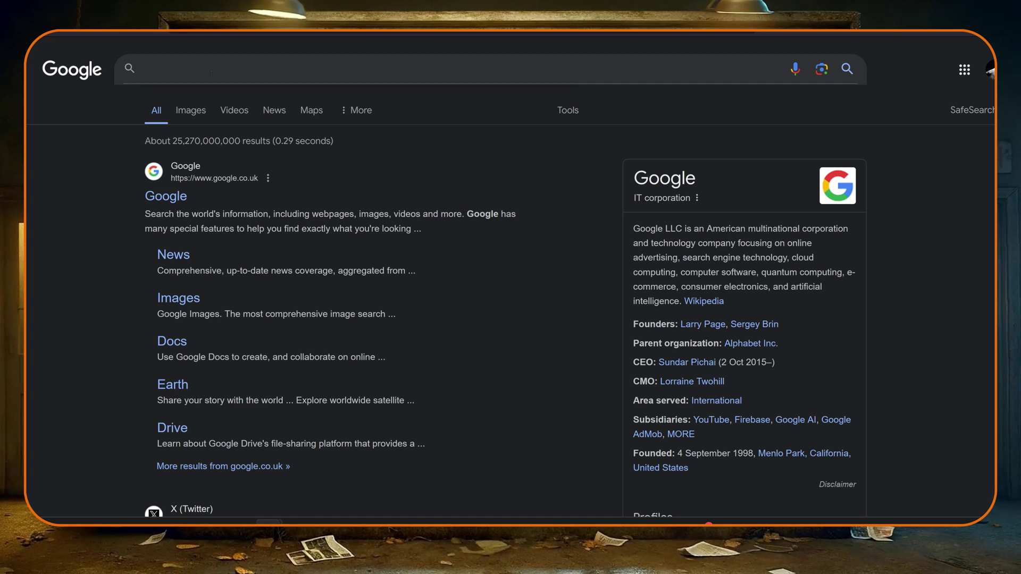
- Search for immich-go and open the simulot/immich-go GitHub repository
type("immich")
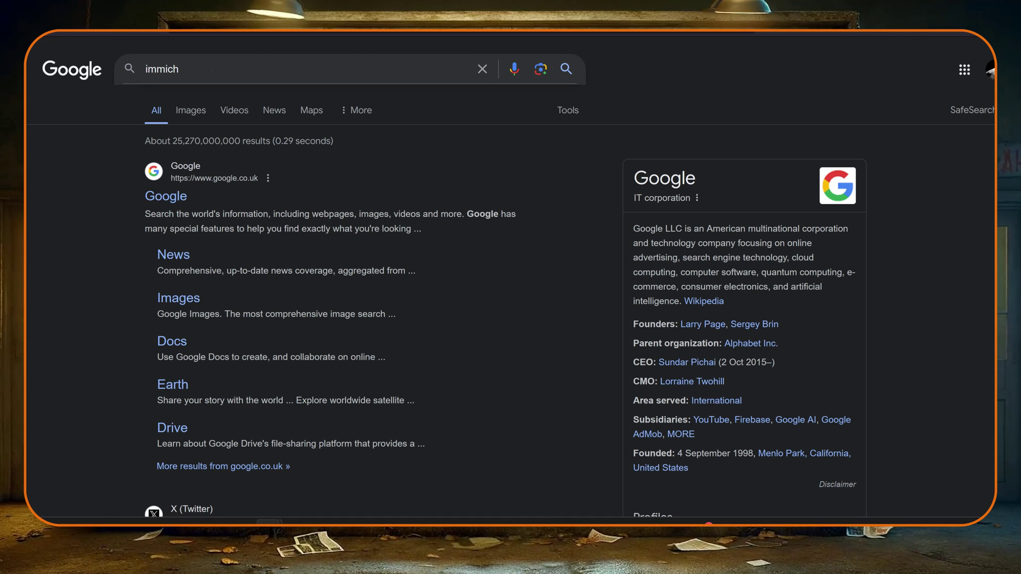
type("-go")
key("Return")
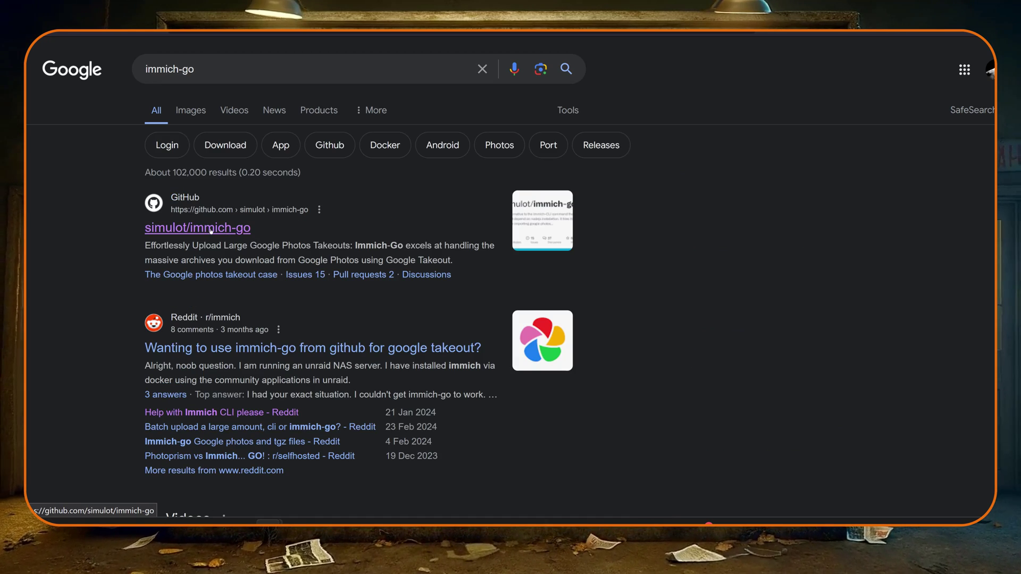
left_click(211, 229)
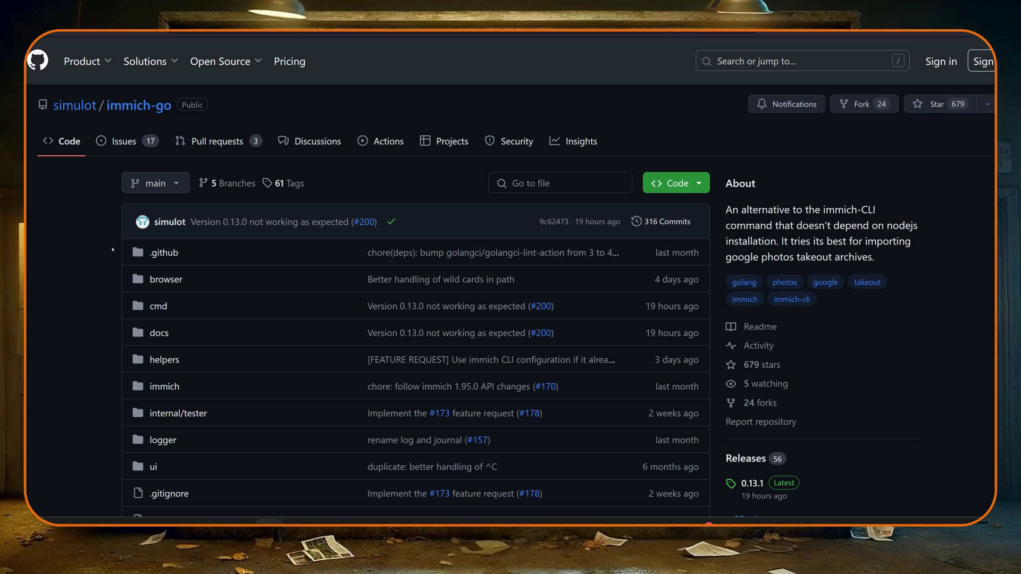
- Read the README down to the Installation section and open the latest release page
scroll(110, 252, "down", 3)
scroll(110, 252, "down", 10)
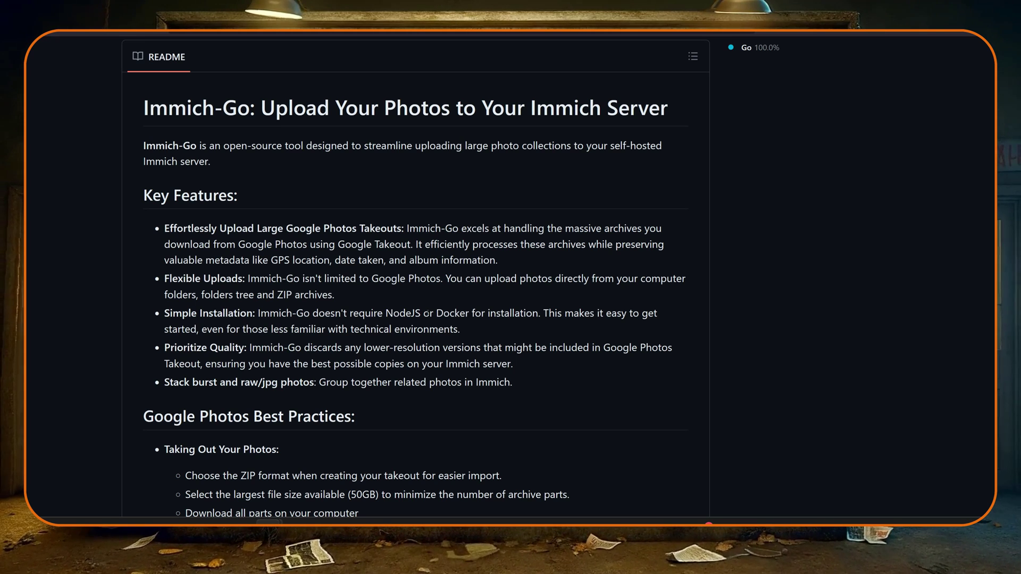
left_click_drag(428, 313, 310, 315)
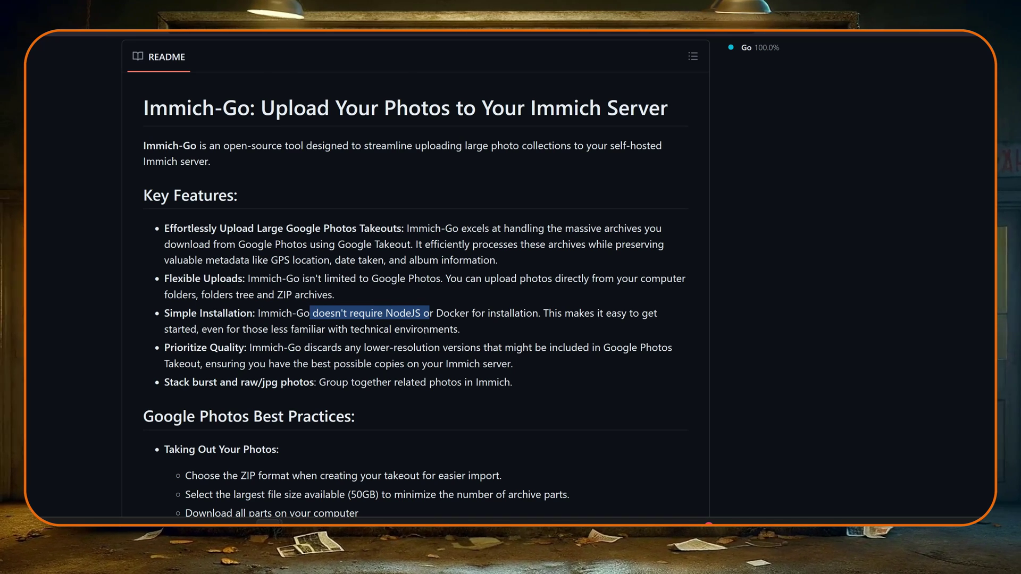
left_click(409, 314)
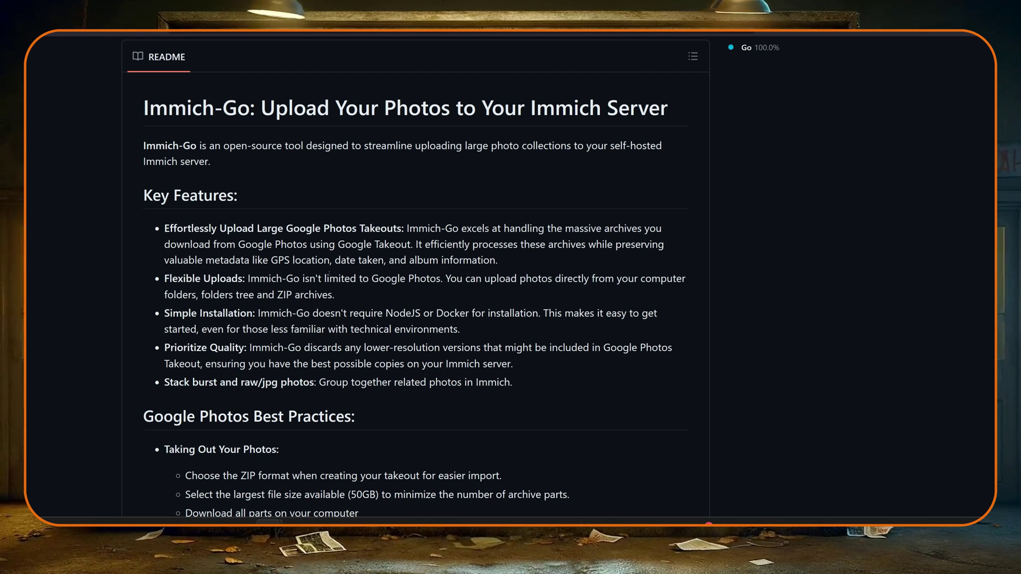
scroll(315, 277, "down", 10)
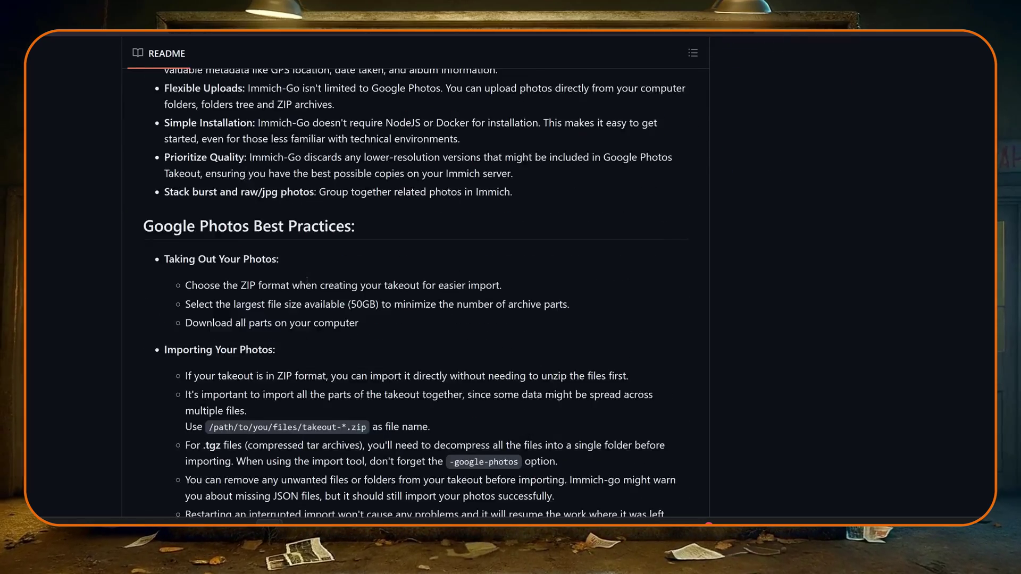
scroll(307, 279, "down", 20)
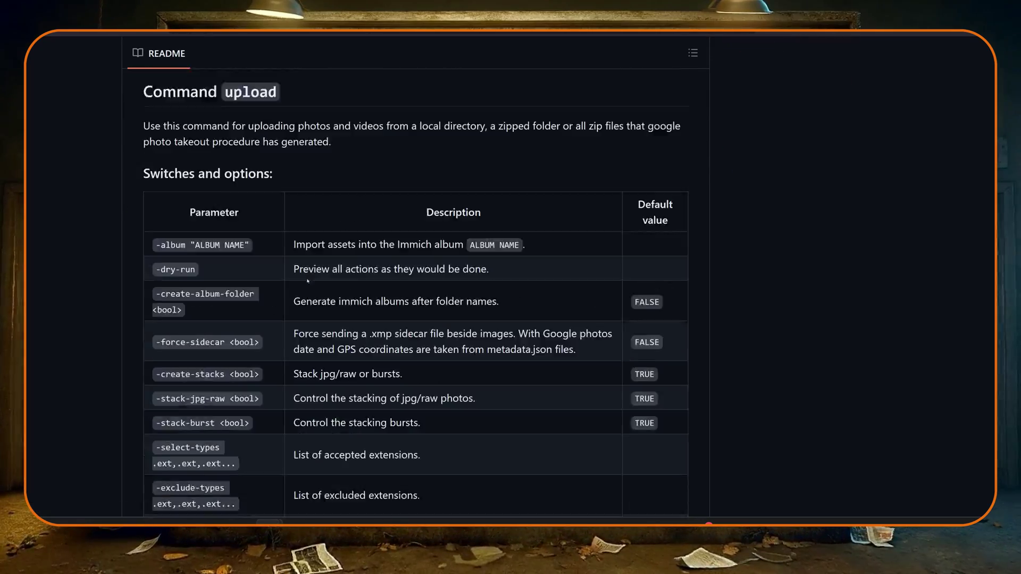
scroll(306, 278, "down", 20)
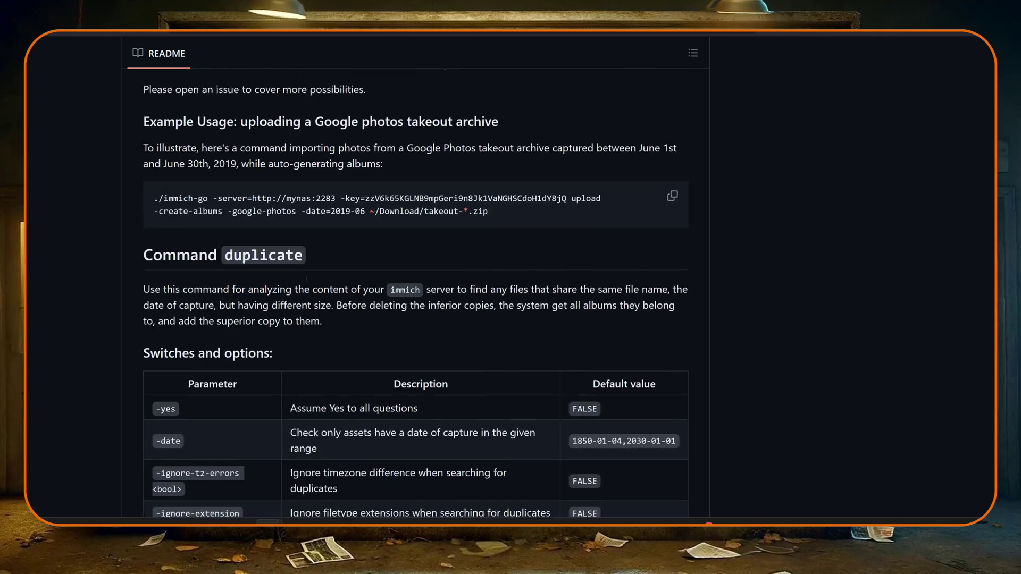
scroll(307, 279, "down", 20)
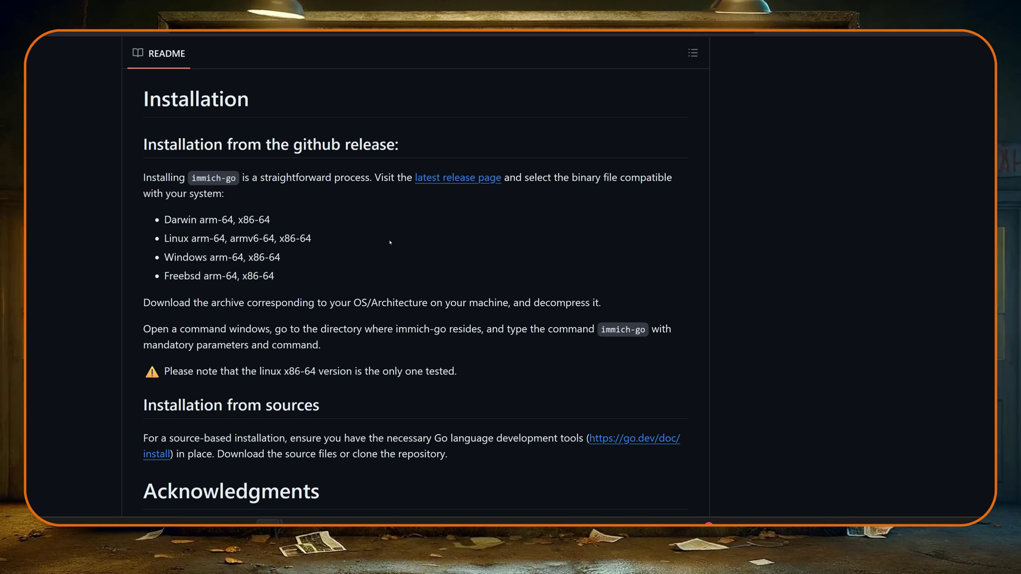
left_click(450, 181)
- Download immich-go_Windows_x86_64.zip from the release assets and select it in the downloads folder
scroll(330, 267, "down", 5)
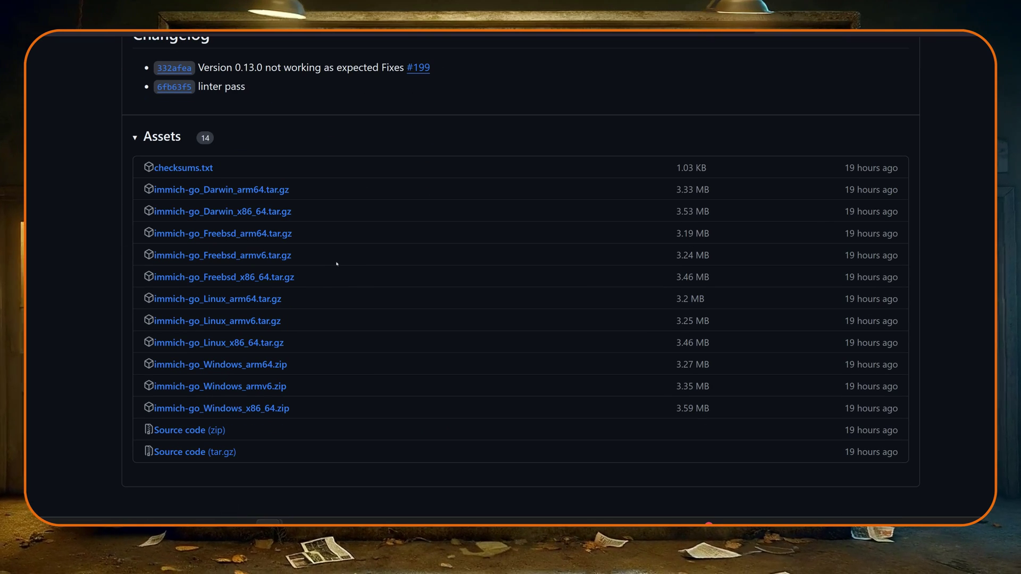
left_click(252, 409)
left_click(857, 55)
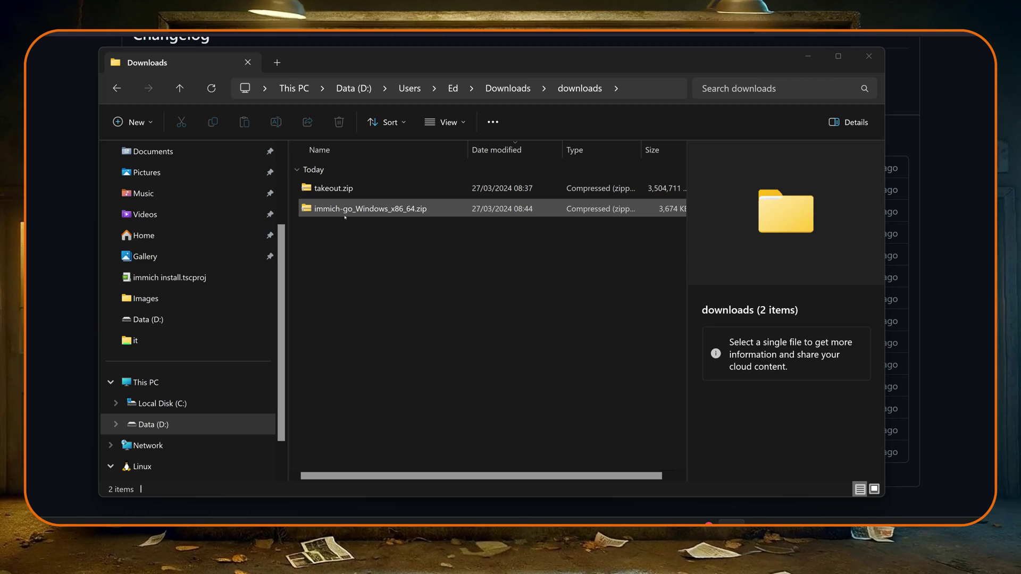
left_click(334, 209)
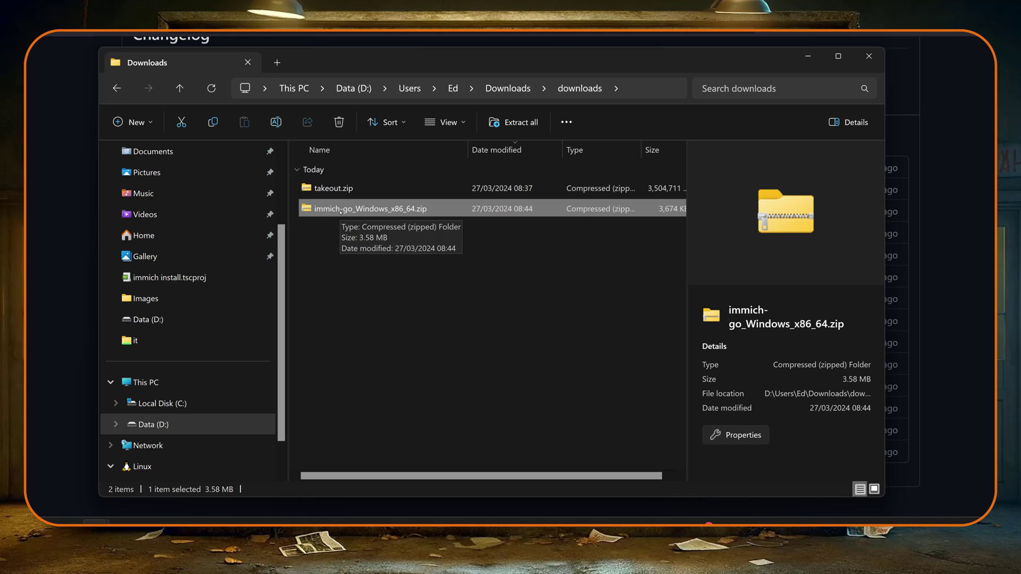
- Extract the immich-go zip here with WinRAR, delete the zip, and check immich-go.exe and readme.md
right_click(340, 210)
mouse_move(383, 219)
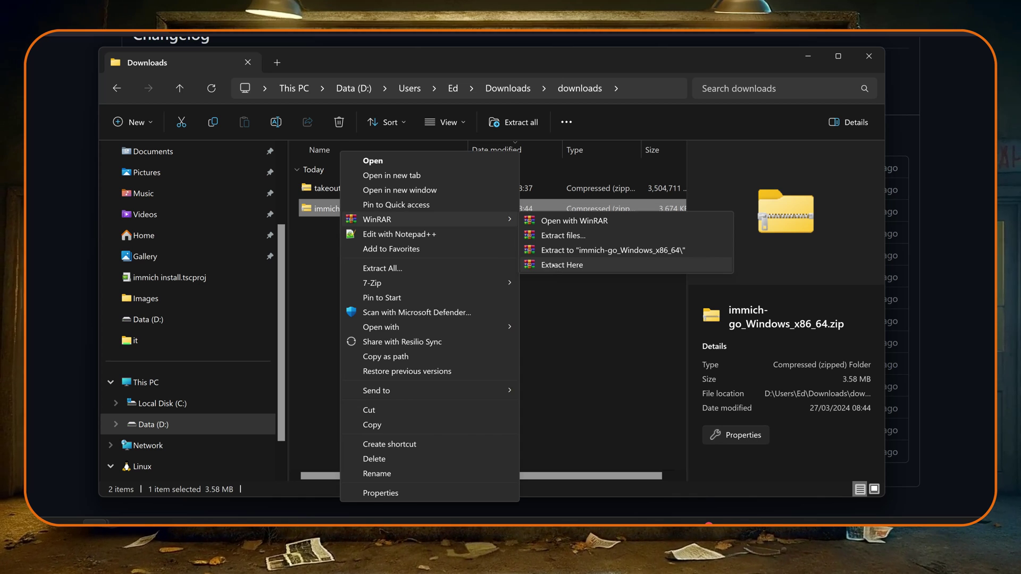
left_click(554, 265)
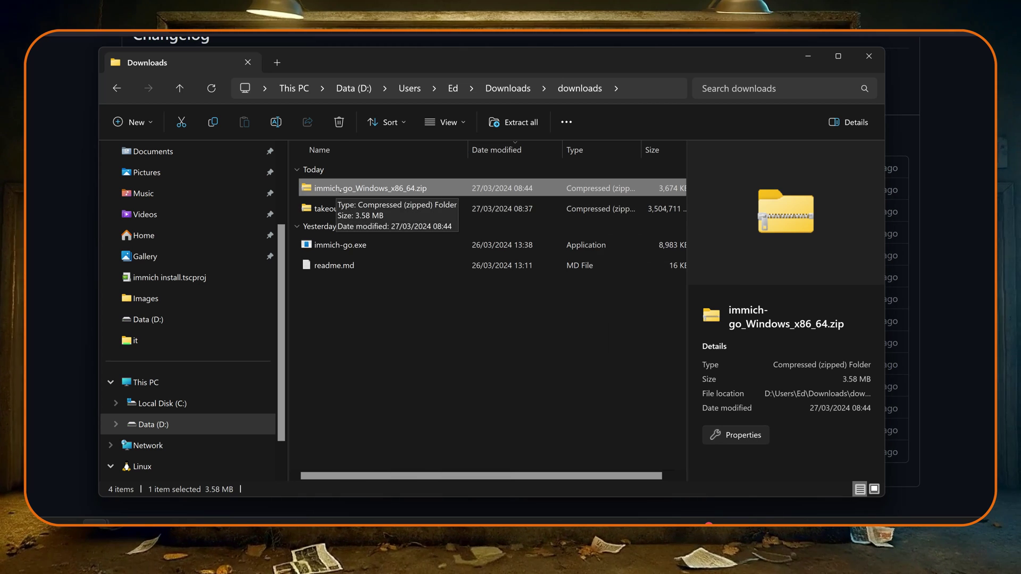
right_click(340, 190)
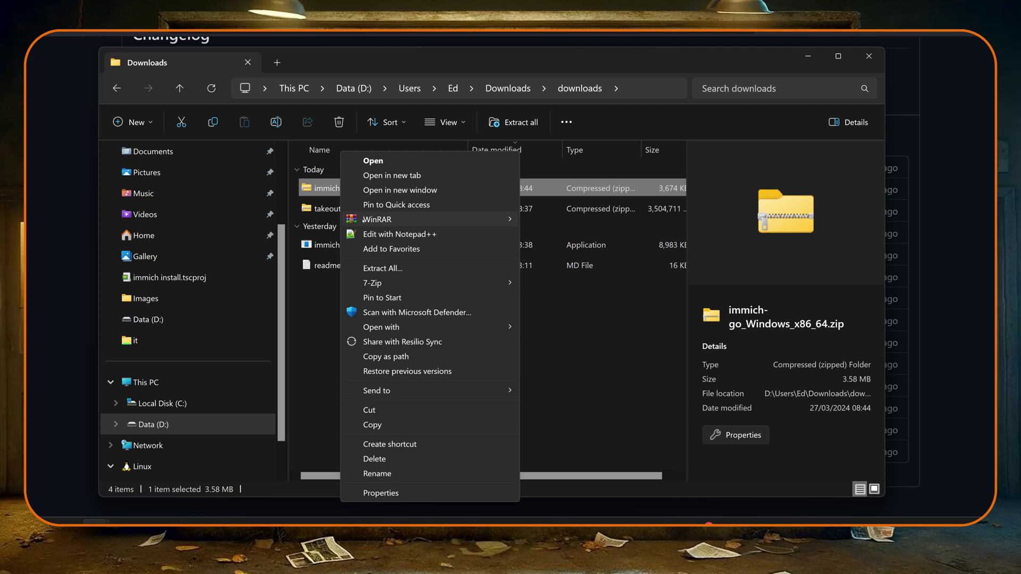
left_click(378, 459)
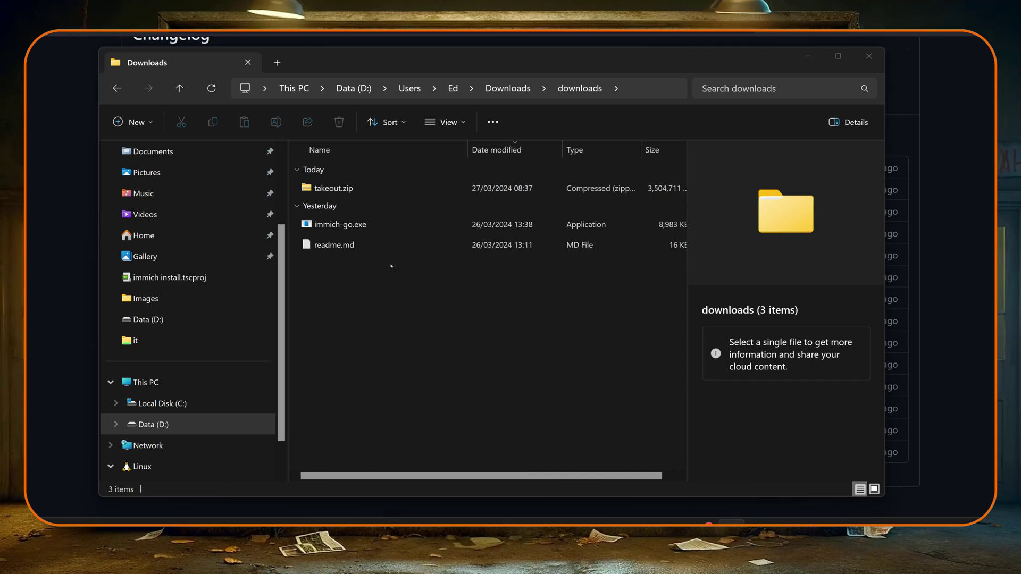
left_click(343, 226)
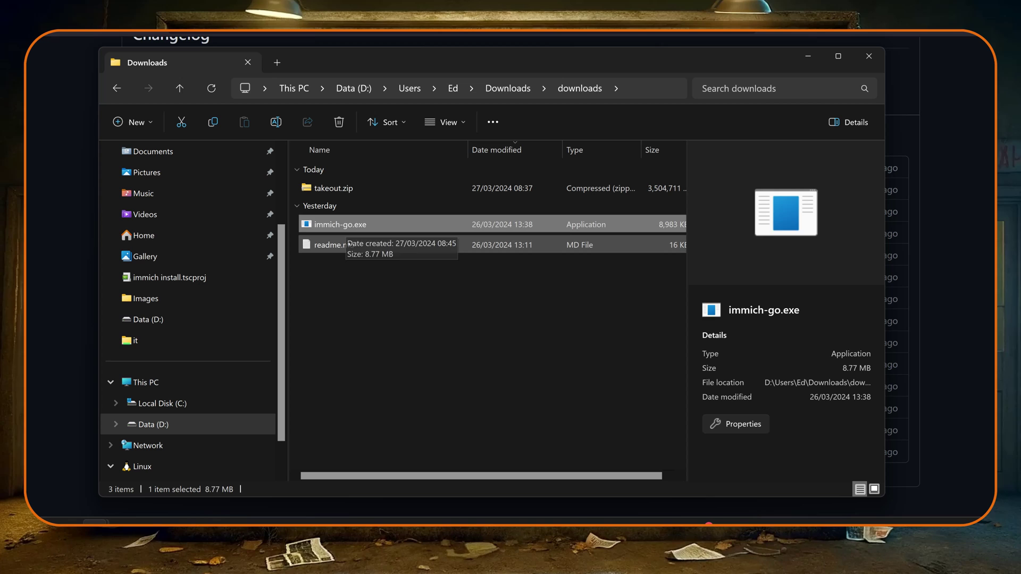
left_click(330, 248)
left_click(346, 277)
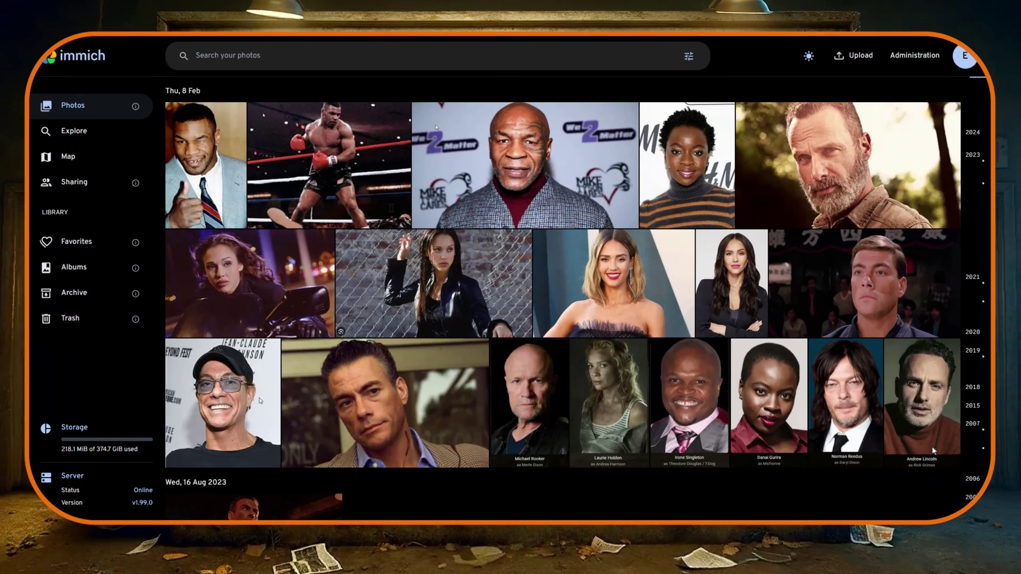
- Create an Immich API key named immich-go in Account Settings and copy its value
mouse_move(928, 451)
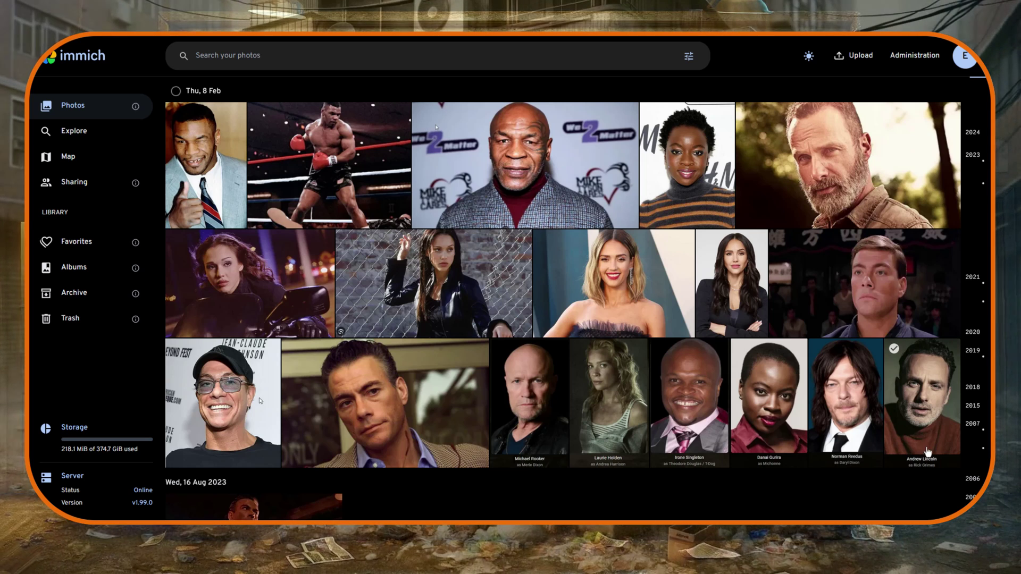
left_click(964, 57)
left_click(899, 177)
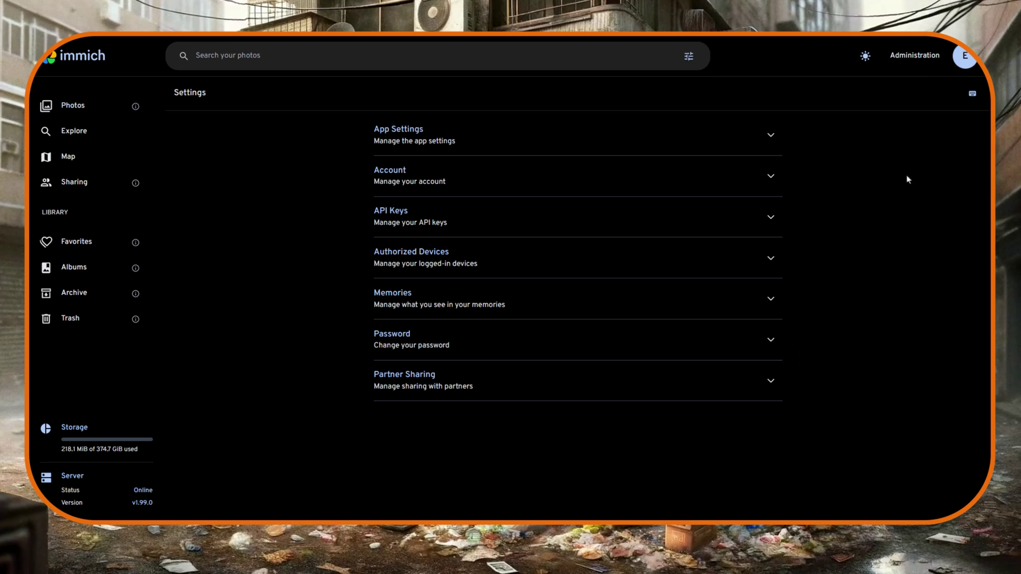
left_click(653, 218)
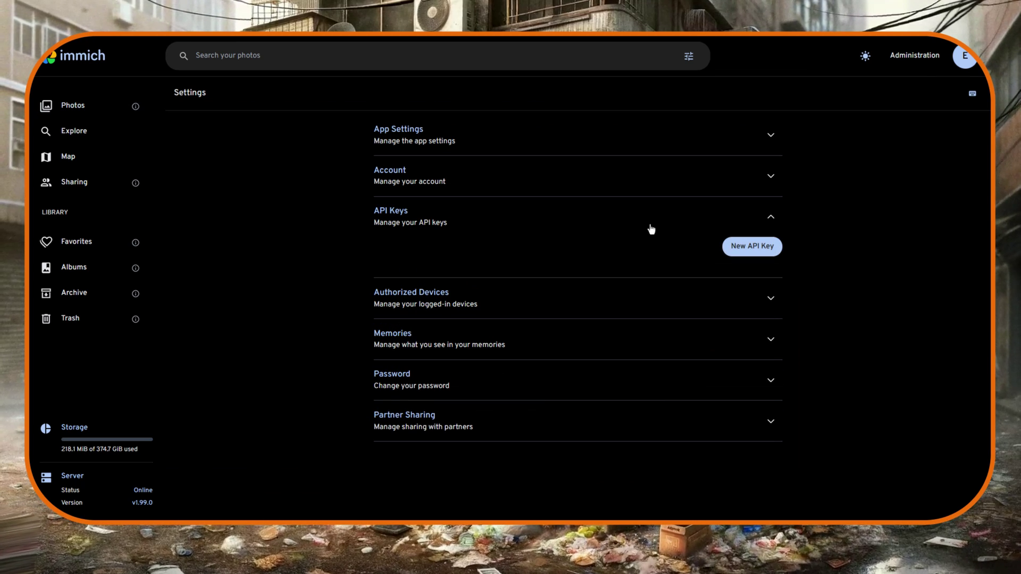
left_click(746, 247)
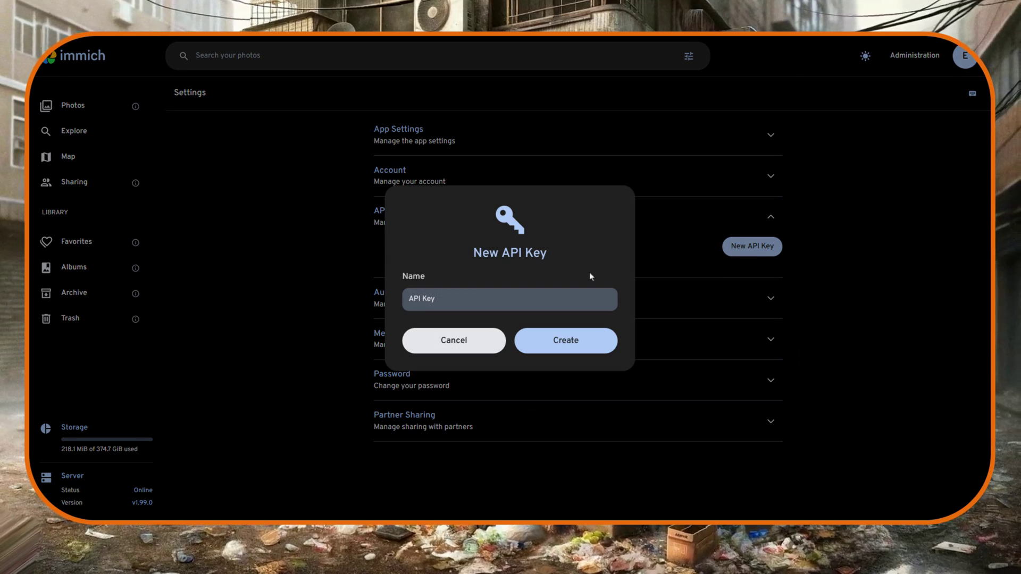
type("immich-go")
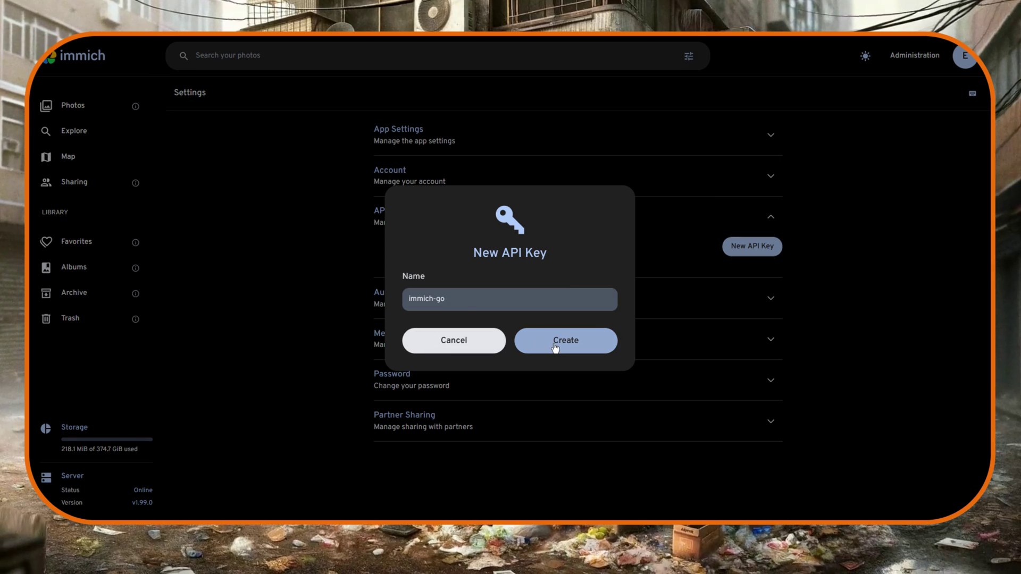
left_click(554, 349)
double_click(515, 301)
right_click(511, 301)
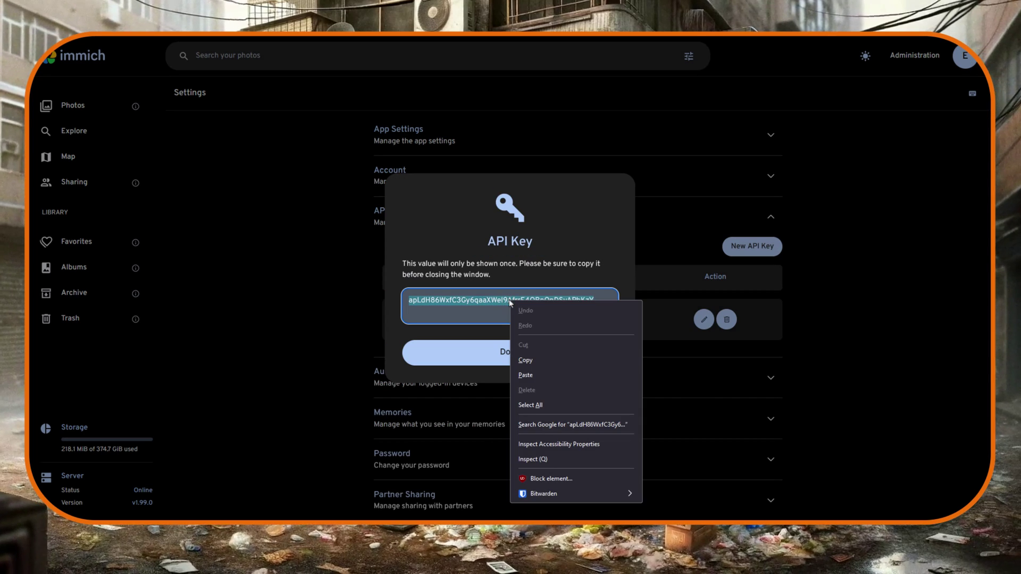
left_click(531, 361)
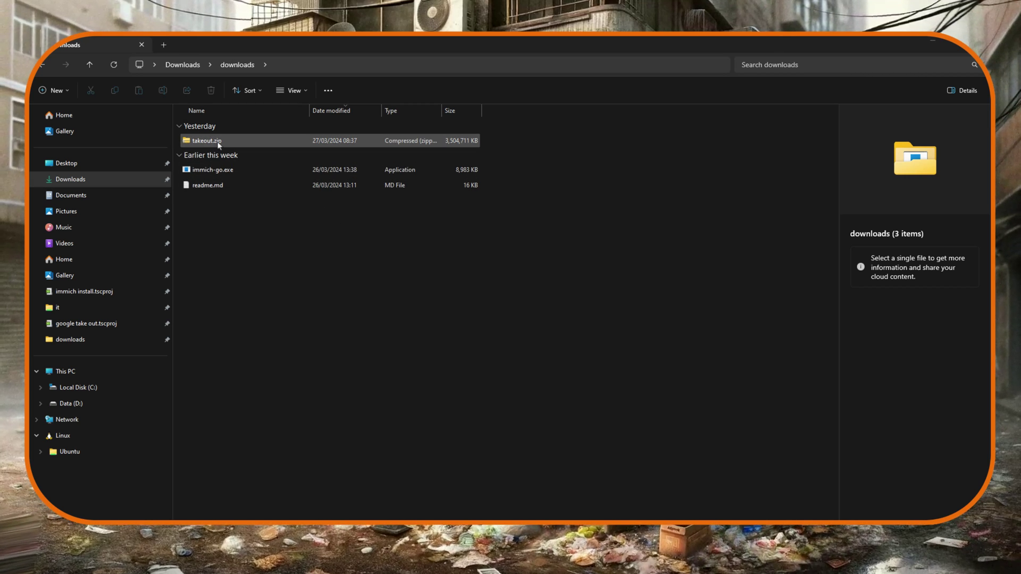
- Open a Command Prompt in the downloads folder via cmd in the address bar
left_click(324, 70)
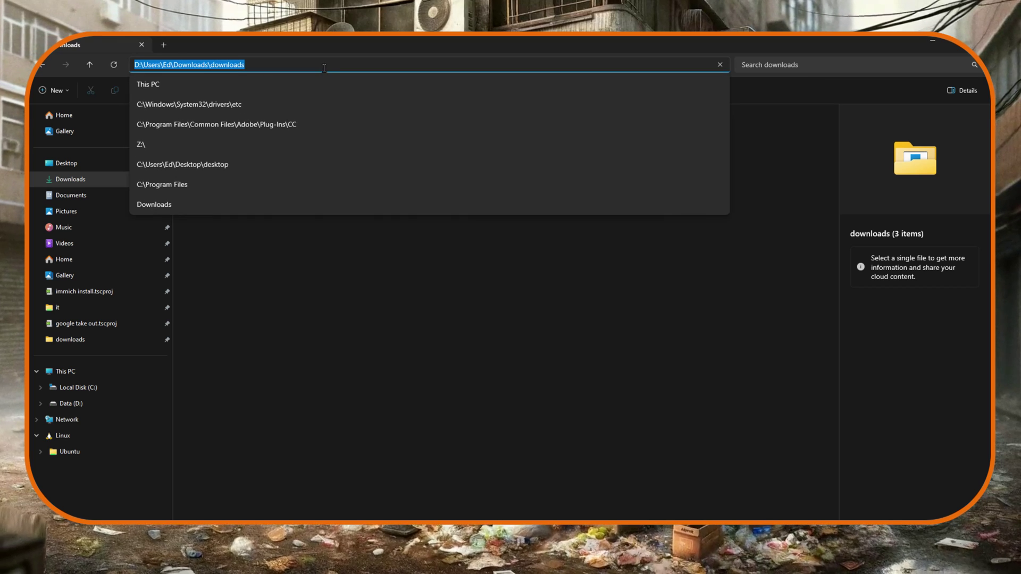
type("cmd")
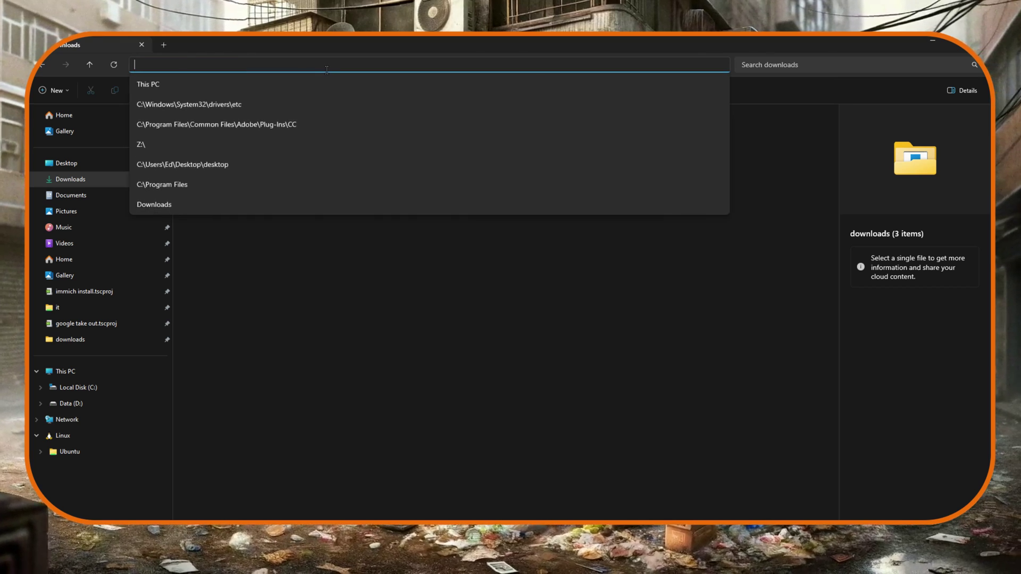
key("Return")
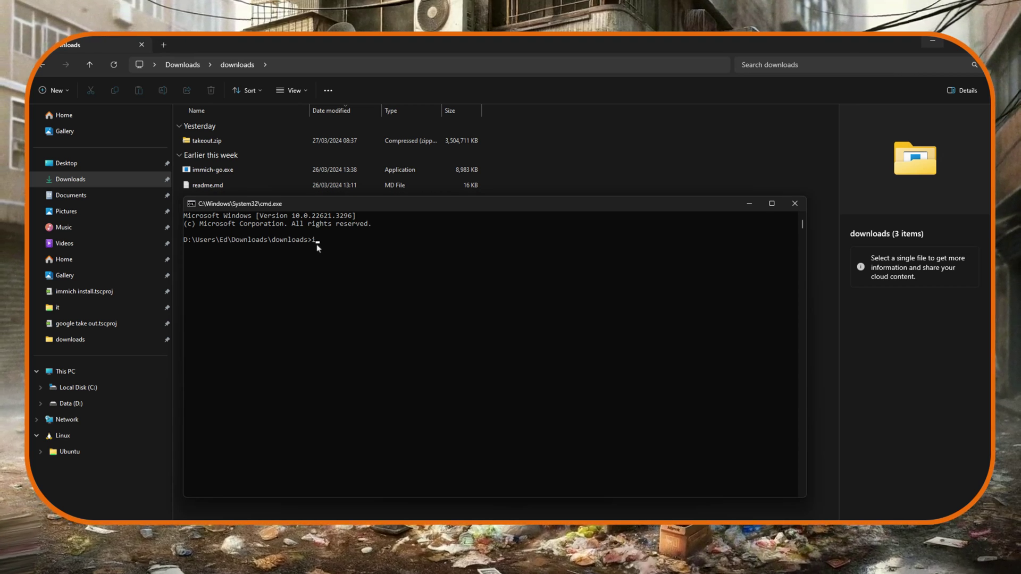
type("immich-go.exe")
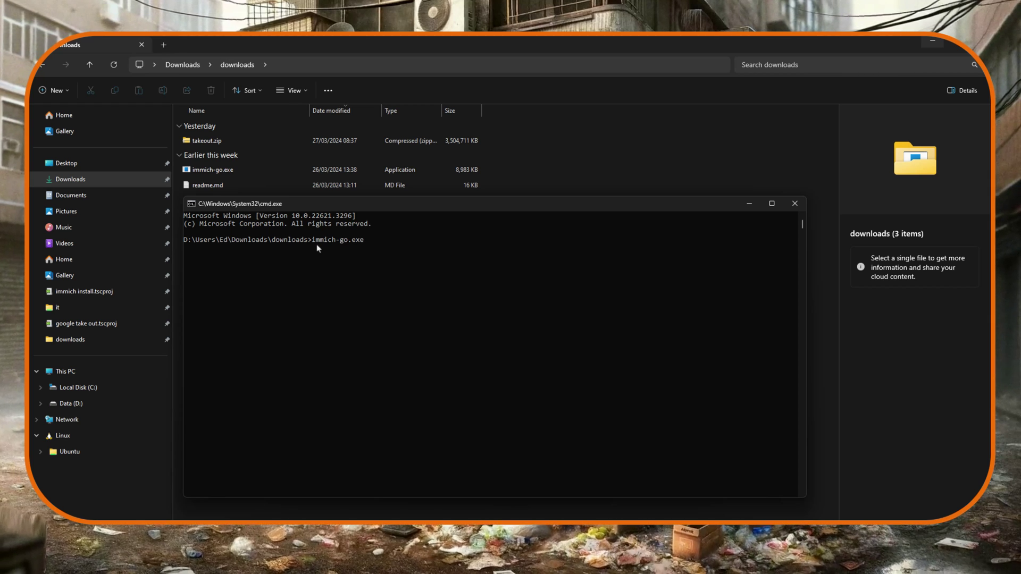
type(" -server")
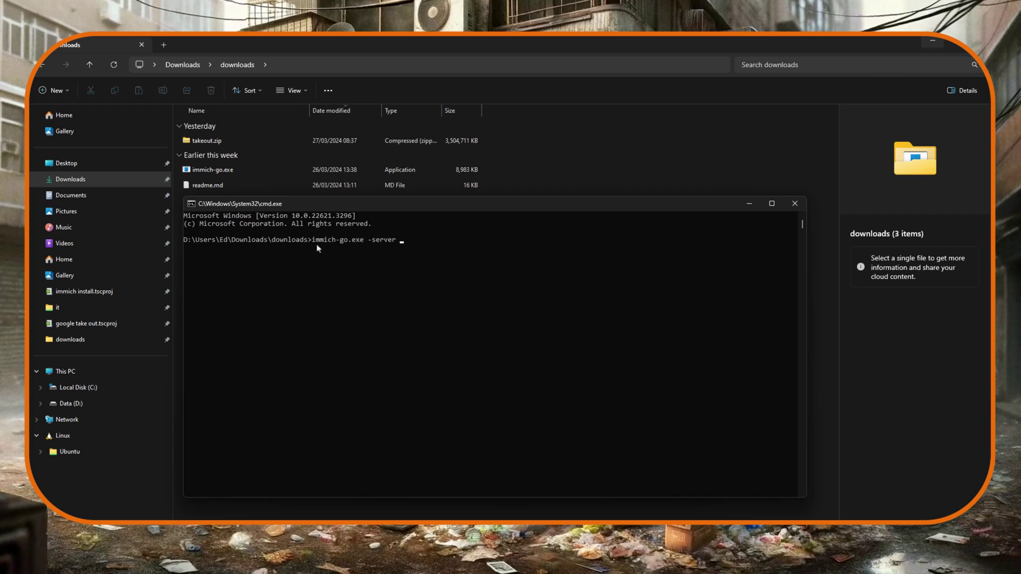
type(" h")
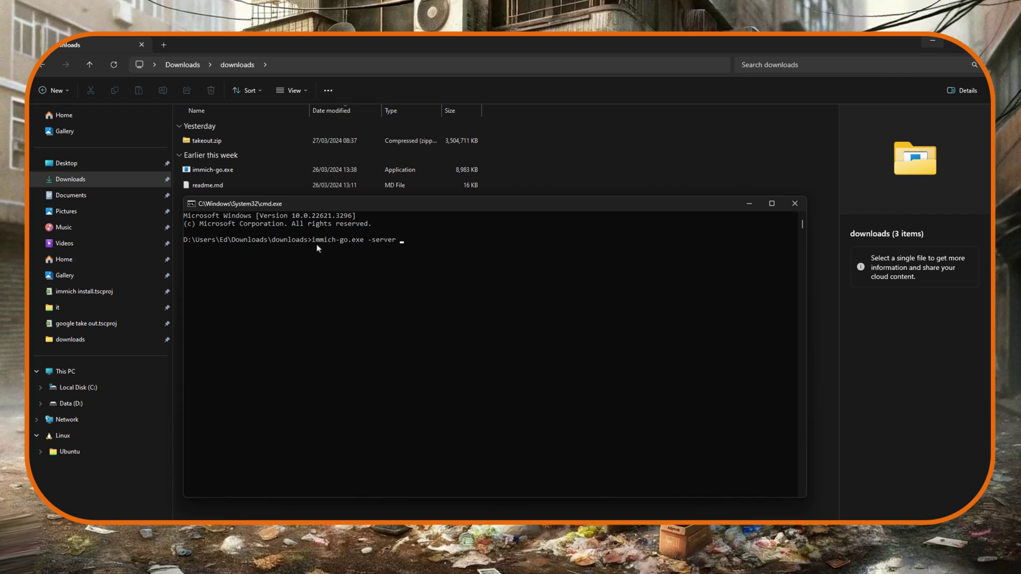
type("tt")
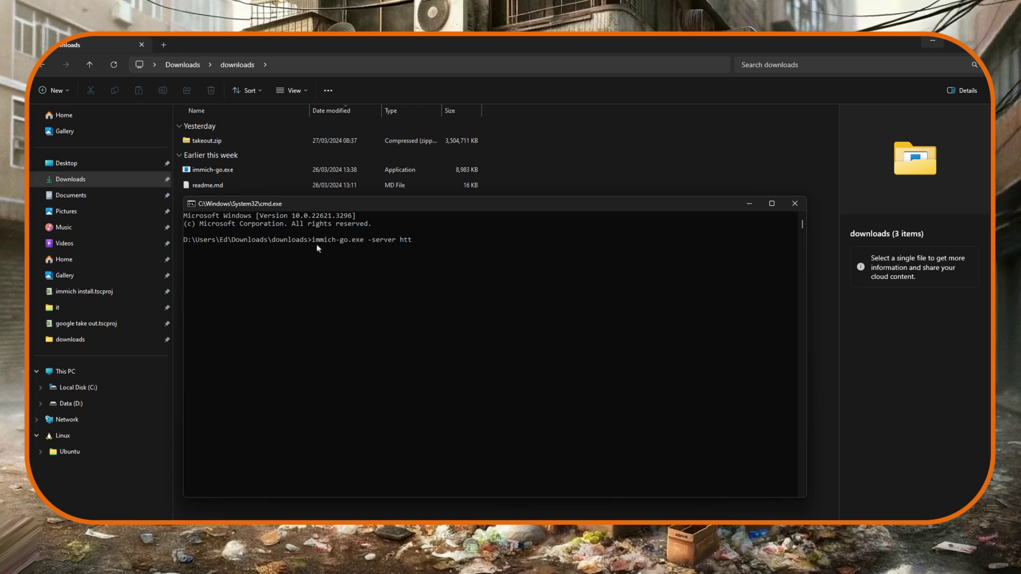
type("p:")
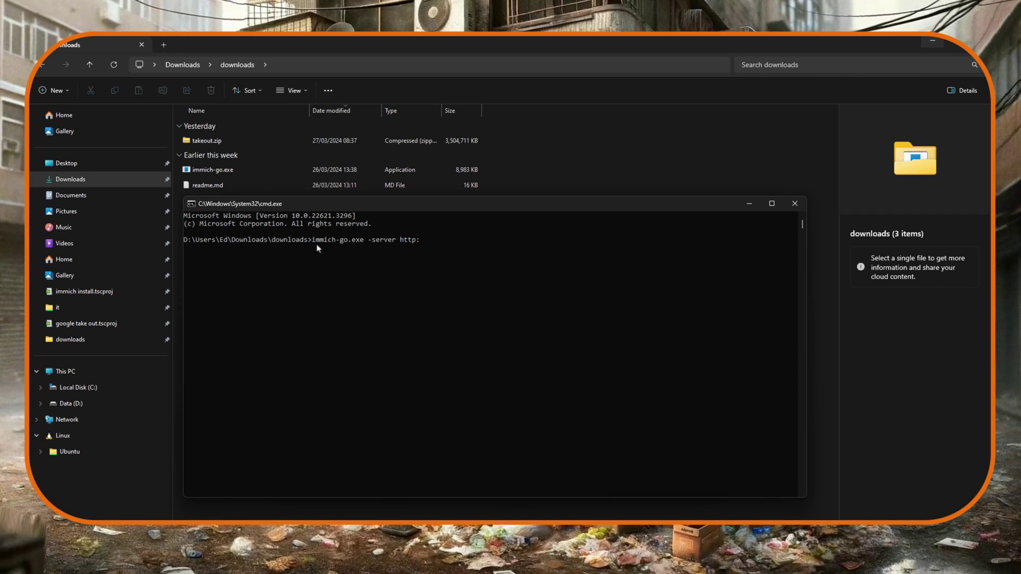
type("//10.10.20.200:8080")
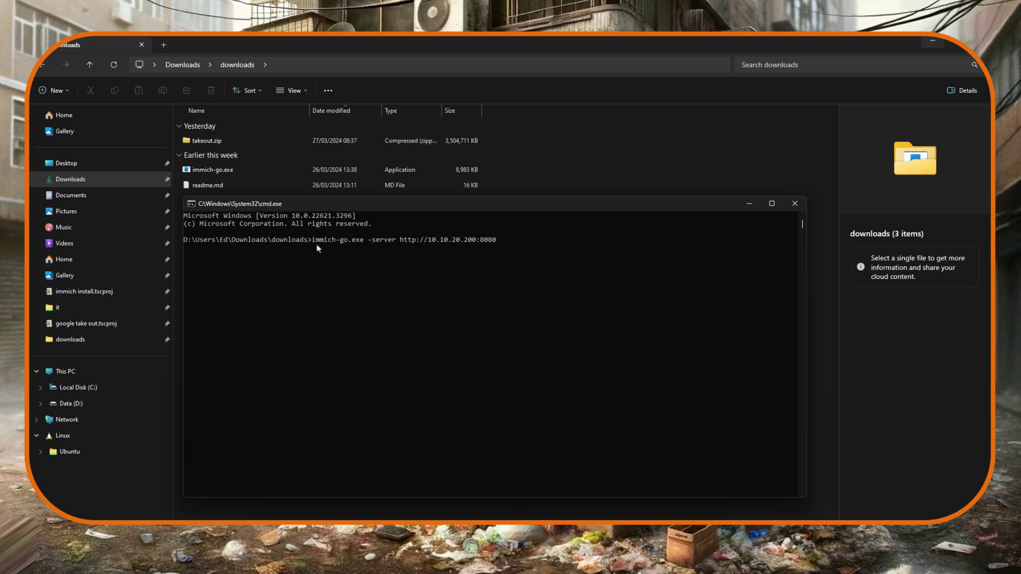
left_click_drag(497, 240, 401, 245)
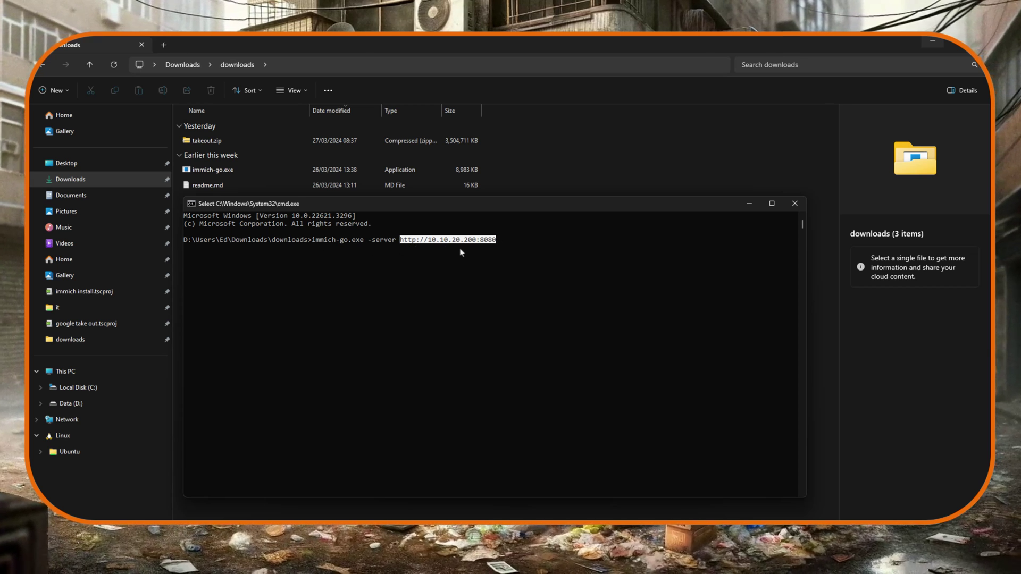
key("ctrl+c")
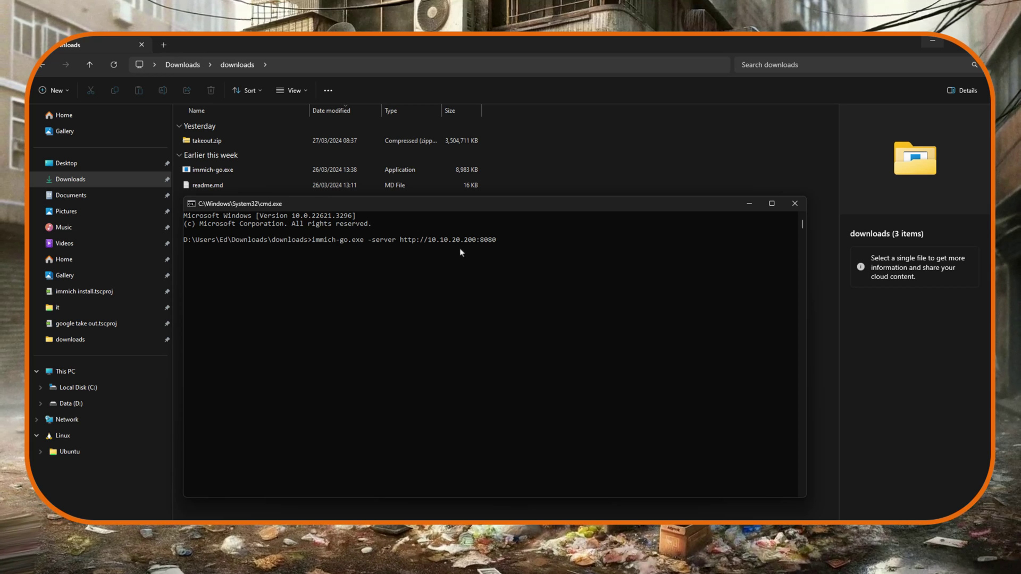
type("-")
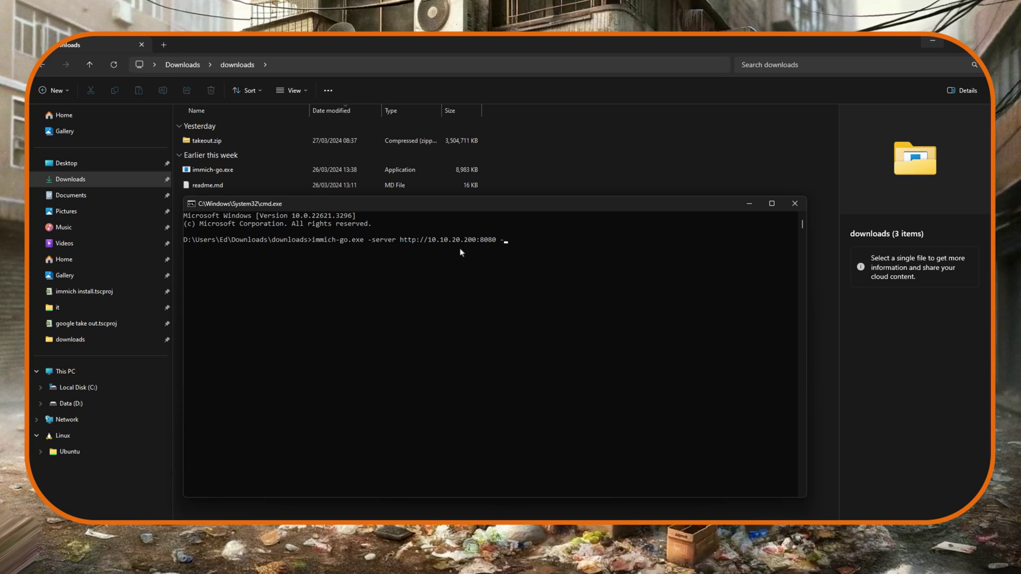
type("key")
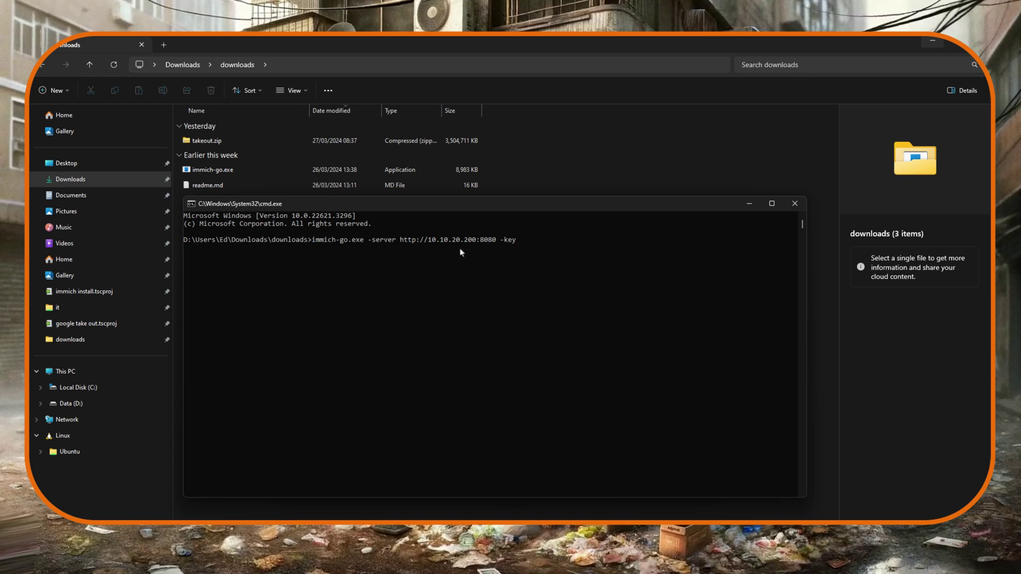
key("ctrl+v")
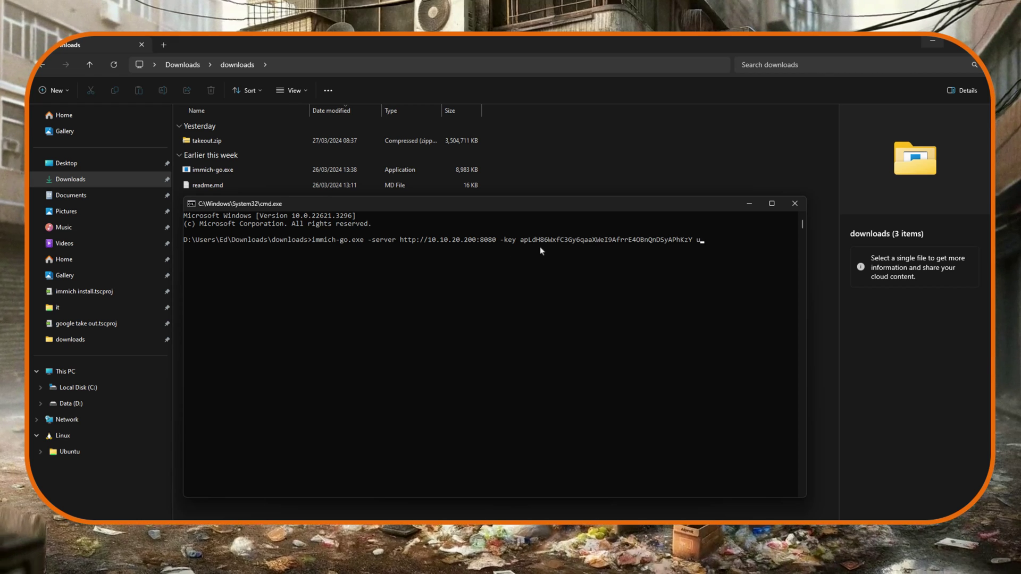
- Append upload -google-photos takeout.zip to the command and widen the console window
type("upload -")
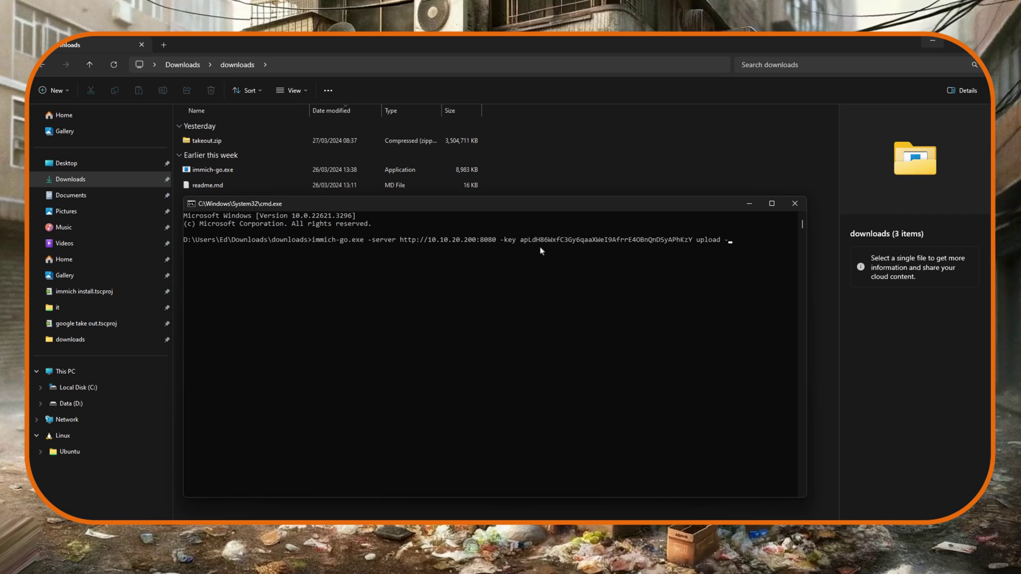
type("google-")
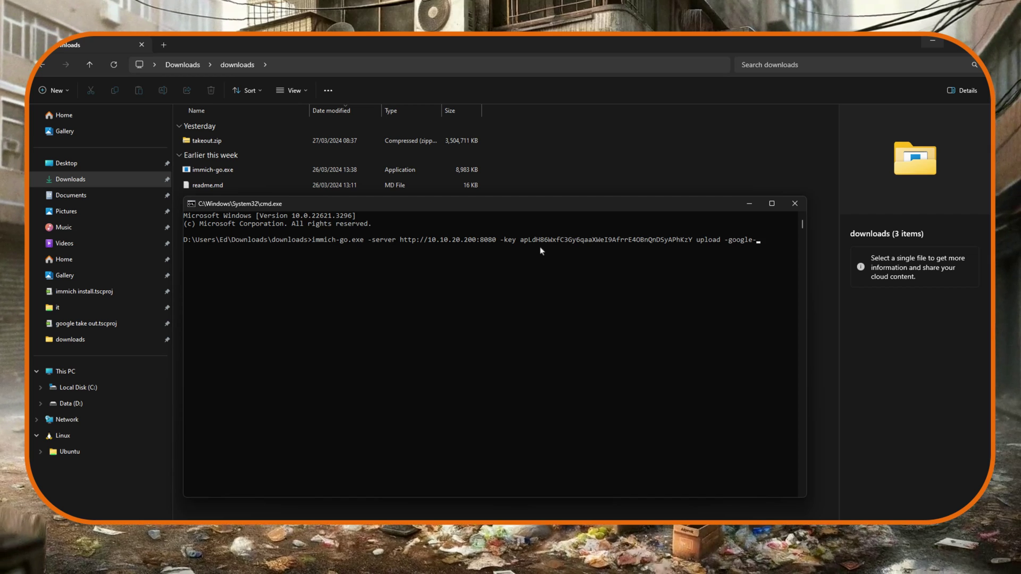
type("photos ta")
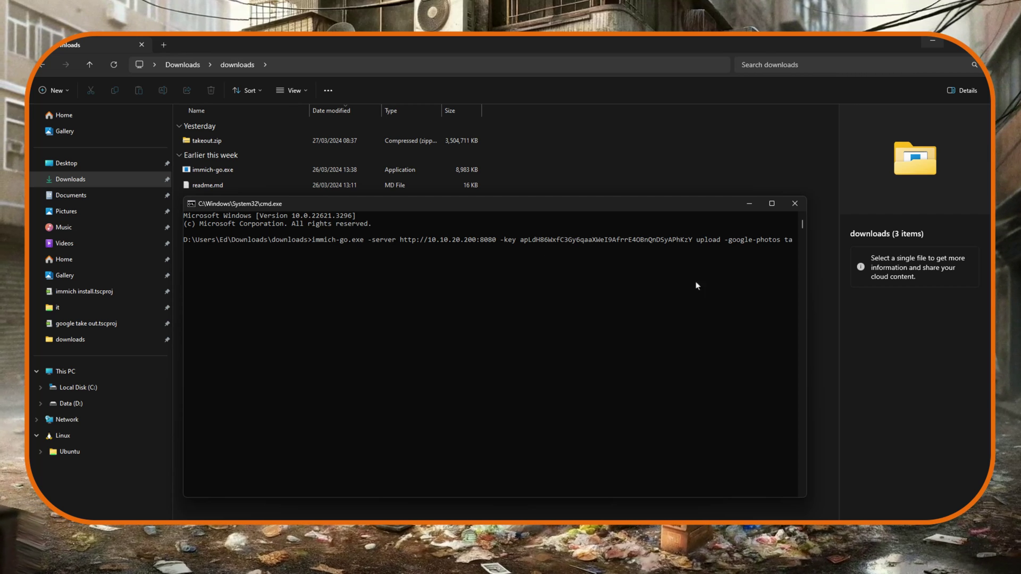
key("Tab")
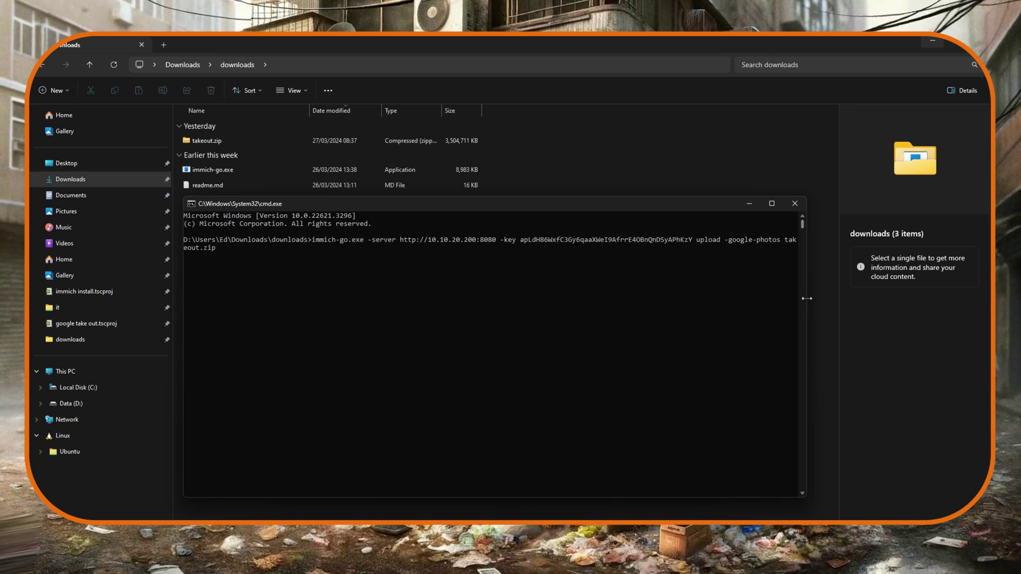
left_click_drag(806, 300, 859, 302)
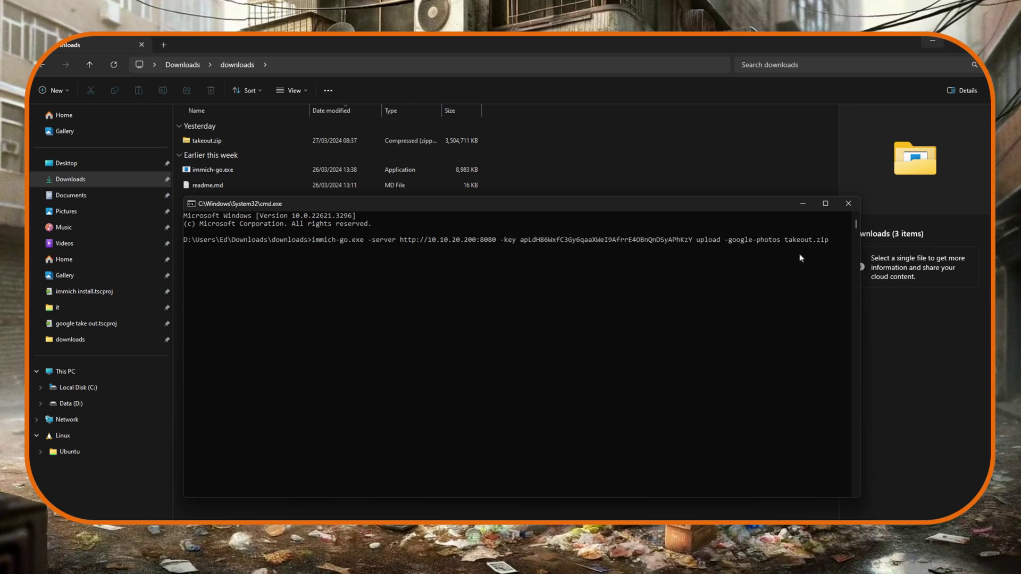
- Run the takeout upload and review the summary: 1646 files uploaded, 0 errors
key("Return")
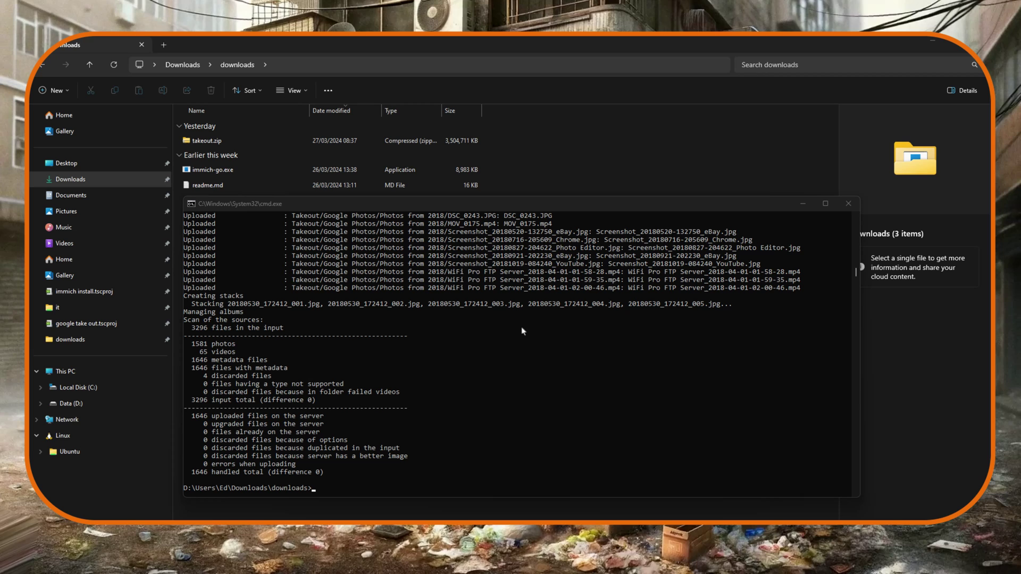
left_click_drag(184, 311, 372, 472)
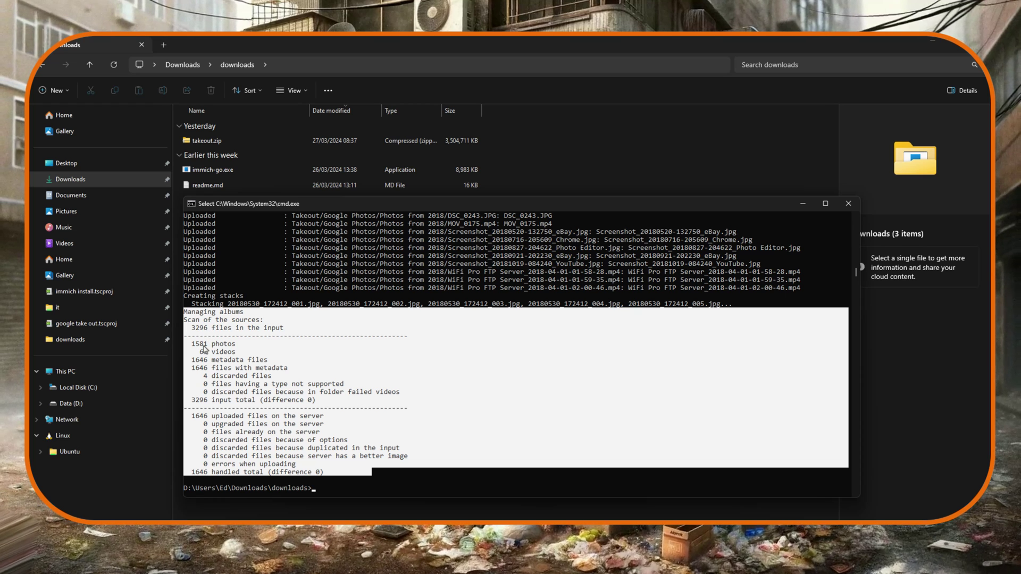
left_click(226, 363)
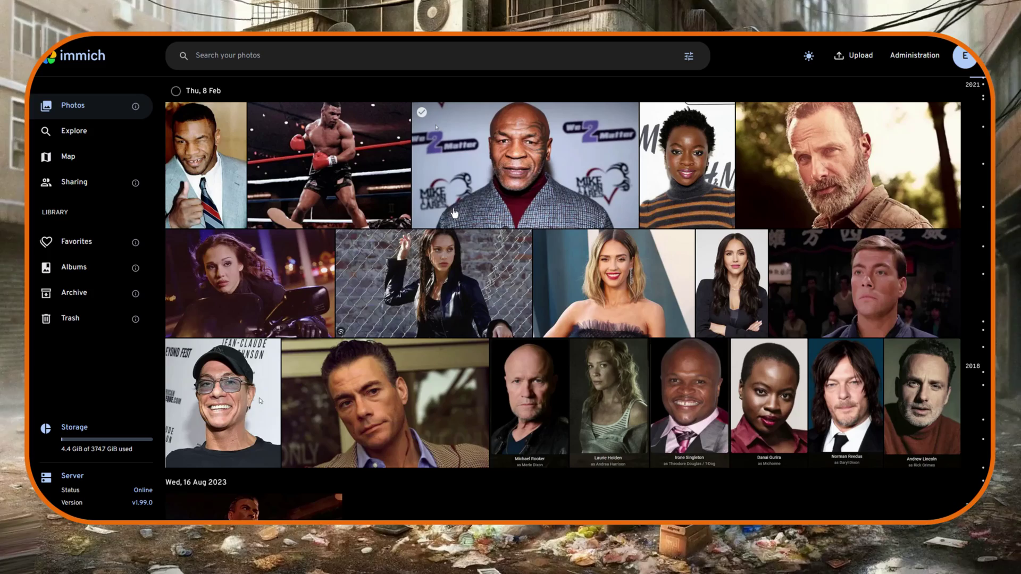
scroll(426, 218, "down", 15)
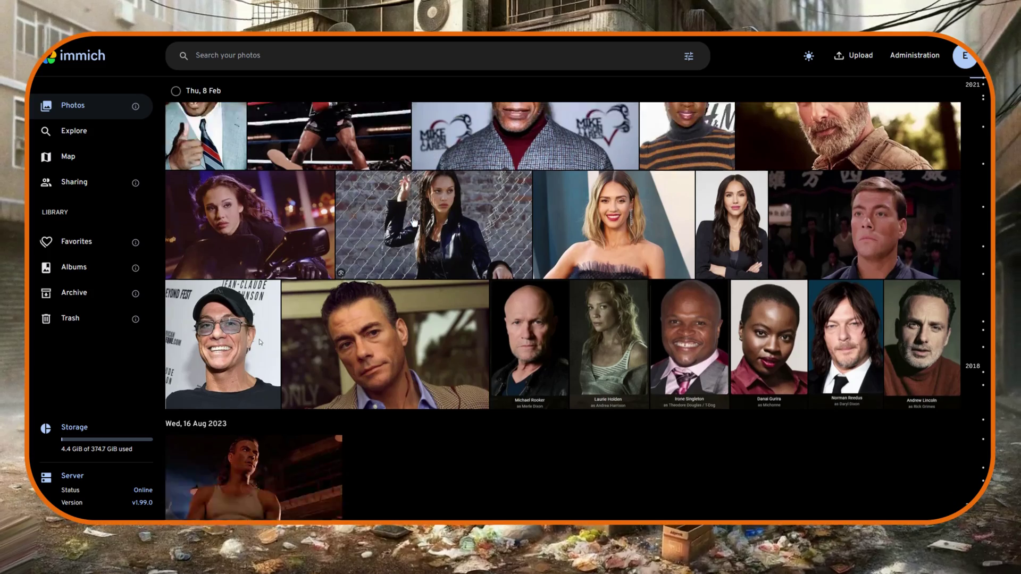
scroll(414, 222, "down", 10)
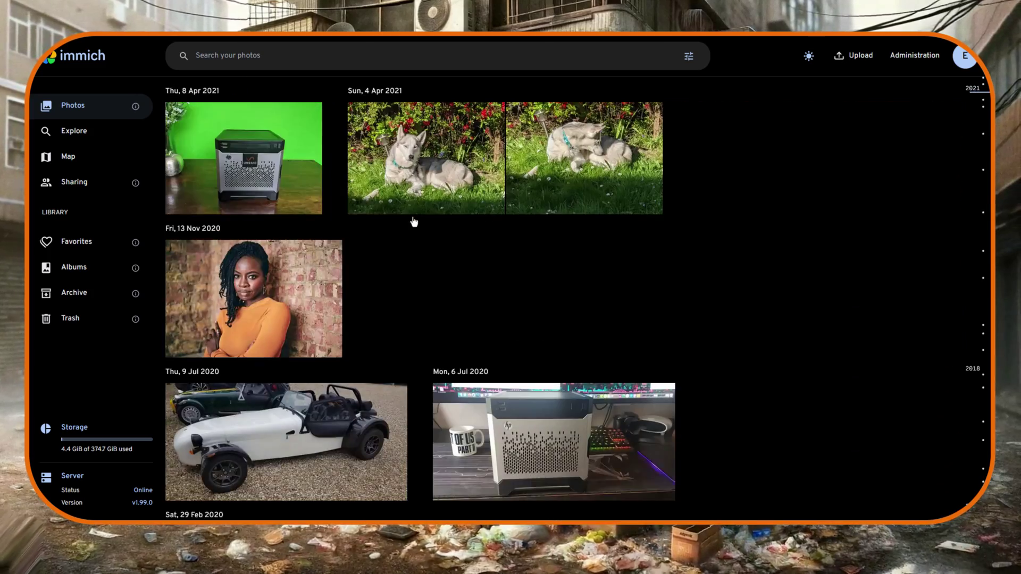
scroll(414, 222, "down", 5)
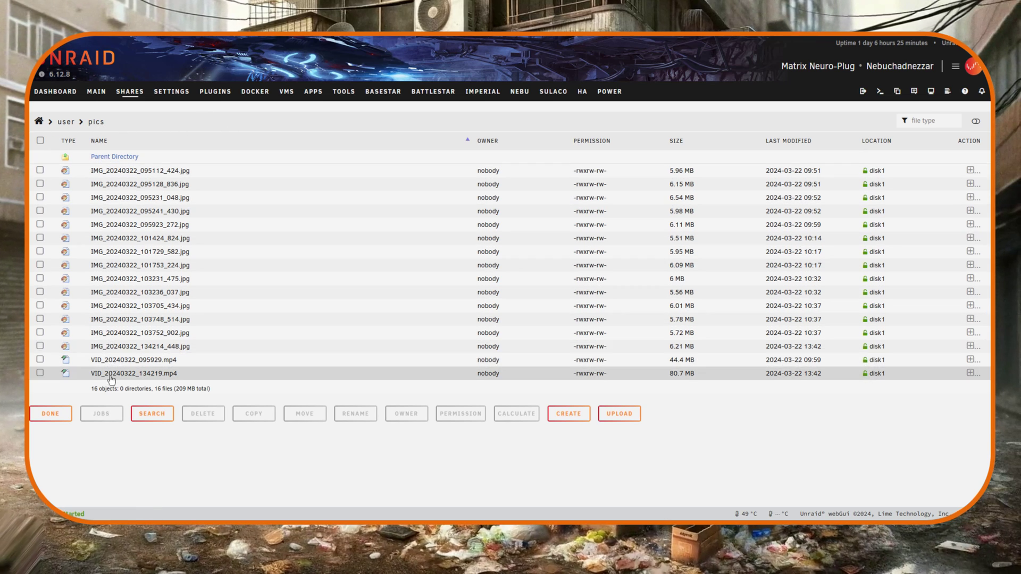
- Preview IMG_20240322_095241_430.jpg in the pics share, then select the newer takeout zip in downloads
left_click(150, 212)
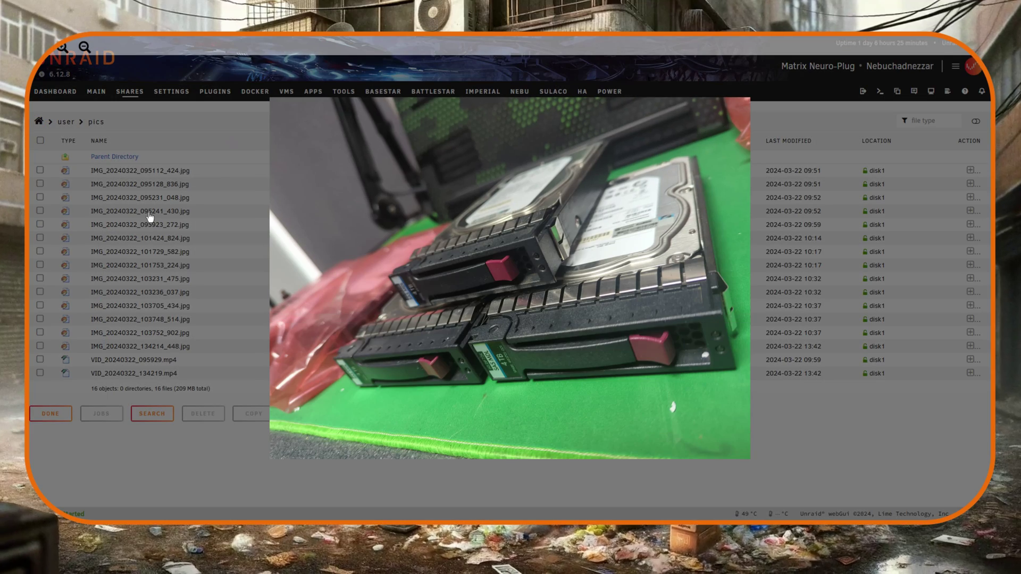
left_click(149, 217)
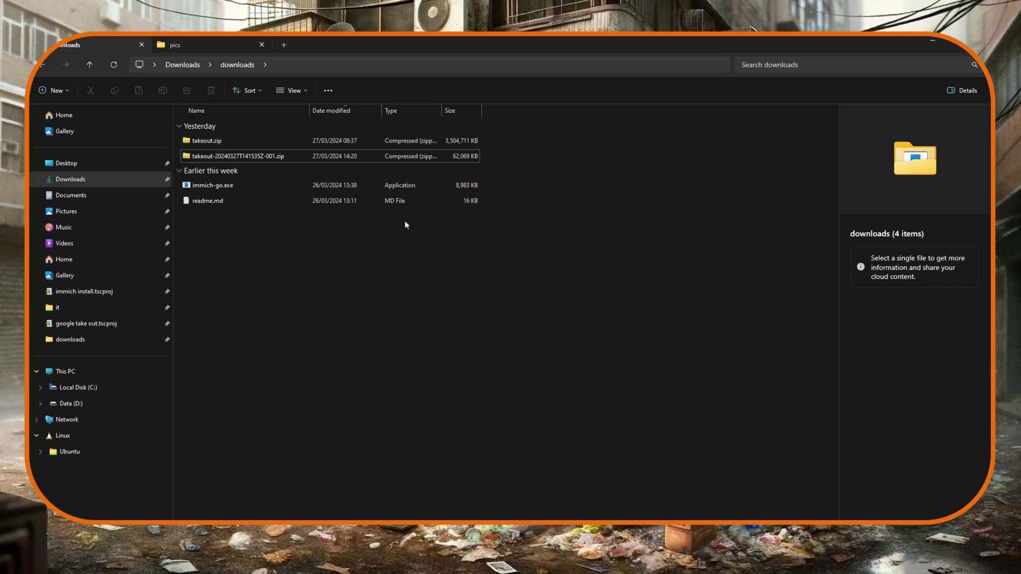
left_click(260, 156)
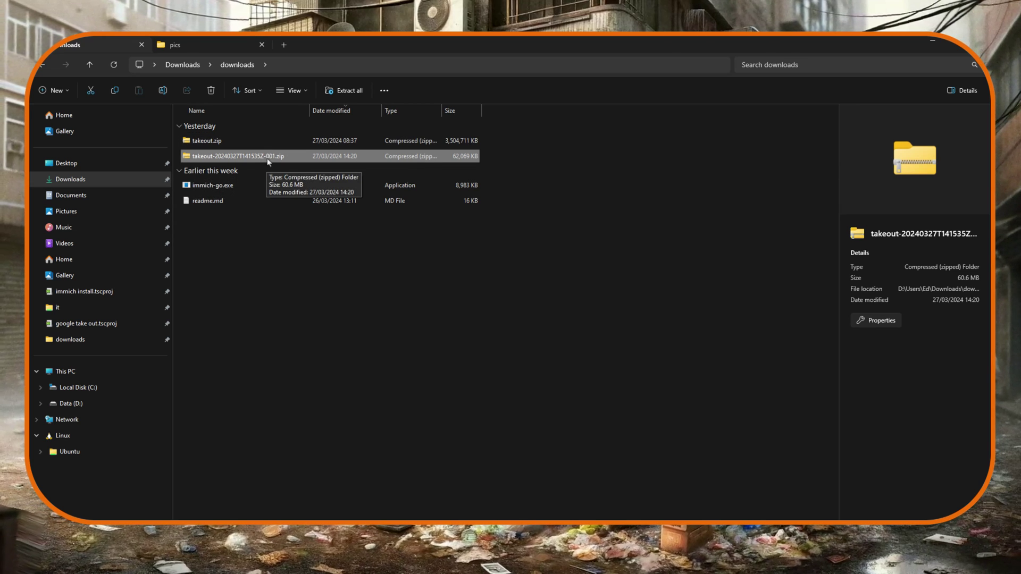
- Extract immich-go_Linux_x86_64.tar.gz into downloads with WinRAR, replacing the existing immich-go file
left_click(276, 223)
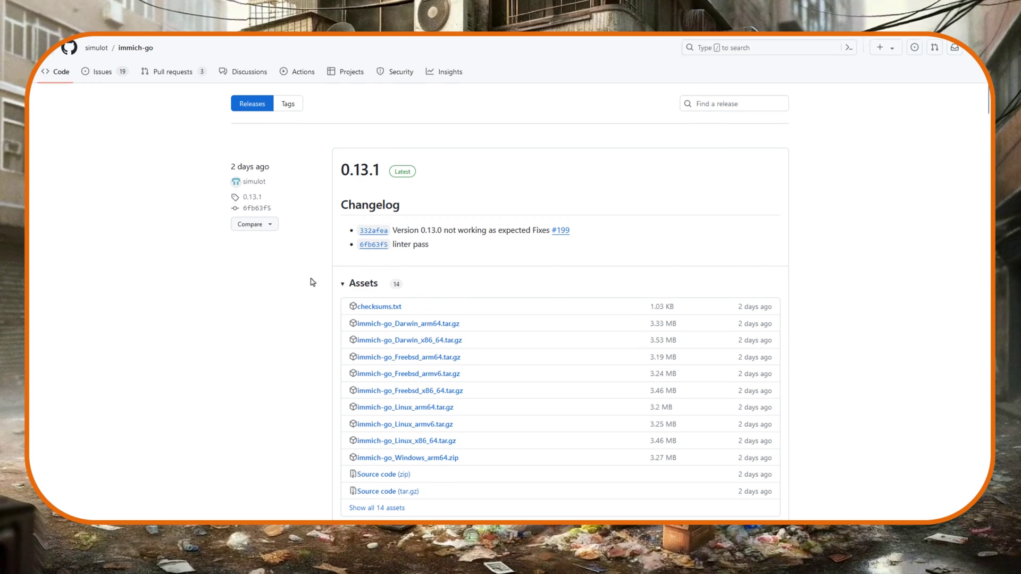
scroll(311, 283, "down", 2)
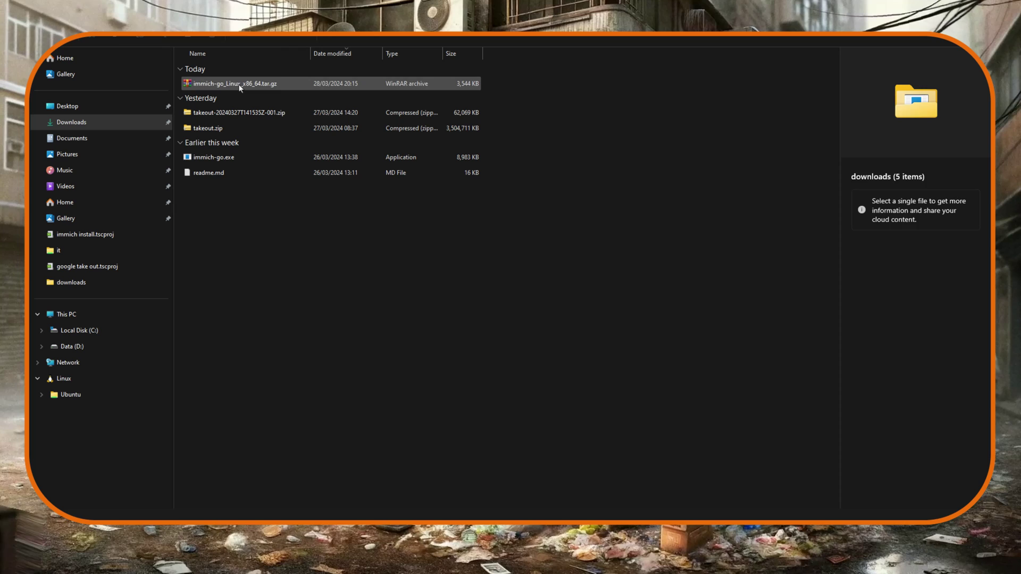
left_click(224, 87)
right_click(224, 87)
mouse_move(314, 102)
left_click(401, 134)
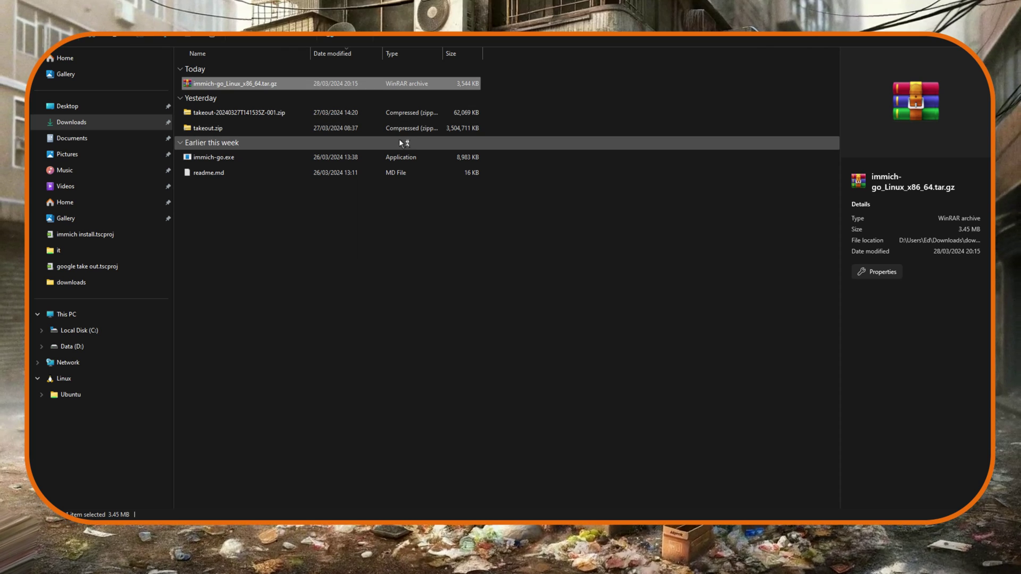
key("Return")
left_click(220, 158)
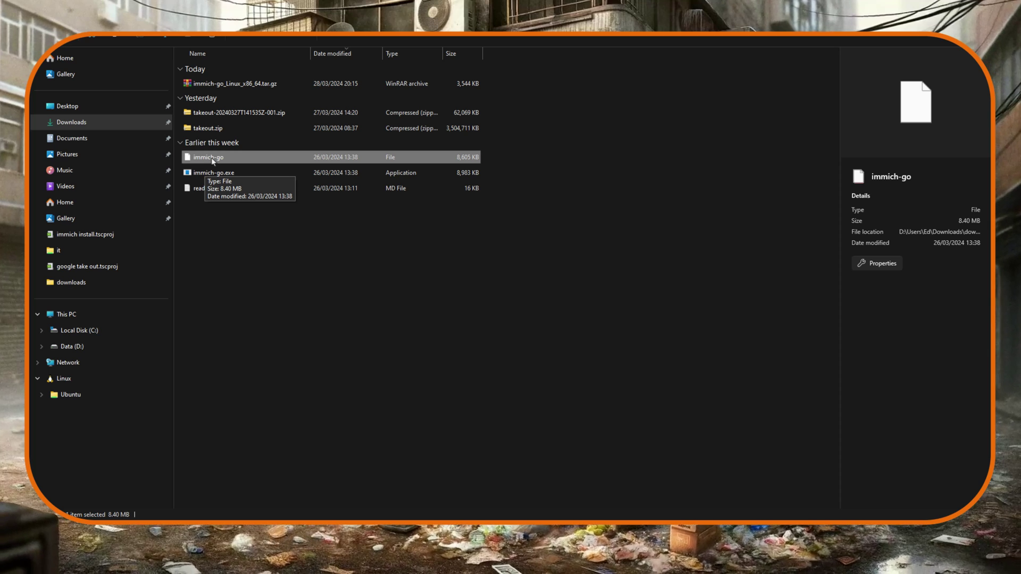
left_click(242, 248)
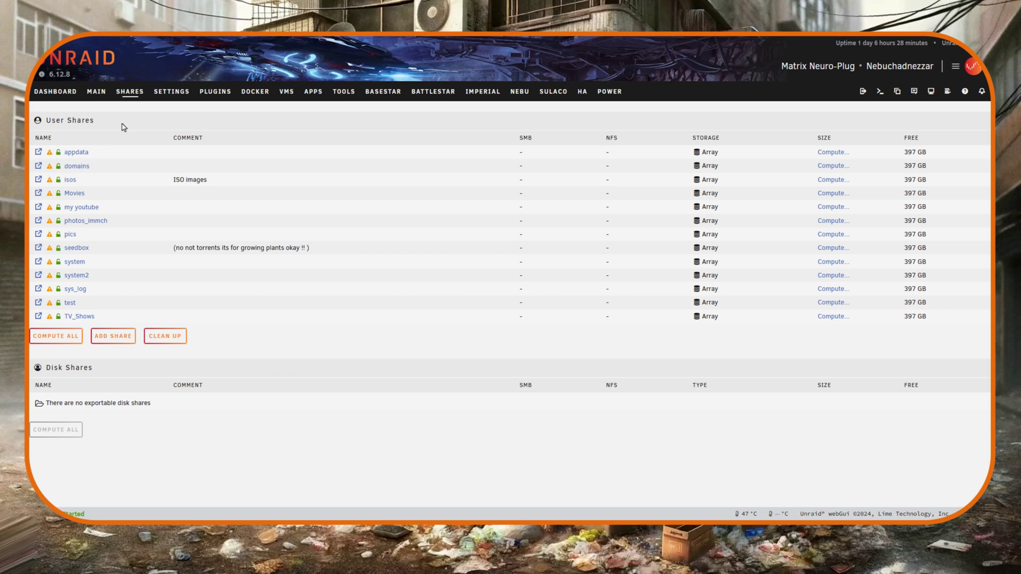
- Upload takeout-20240327T141535Z-001.zip and the Linux immich-go file to the isos share
left_click(38, 181)
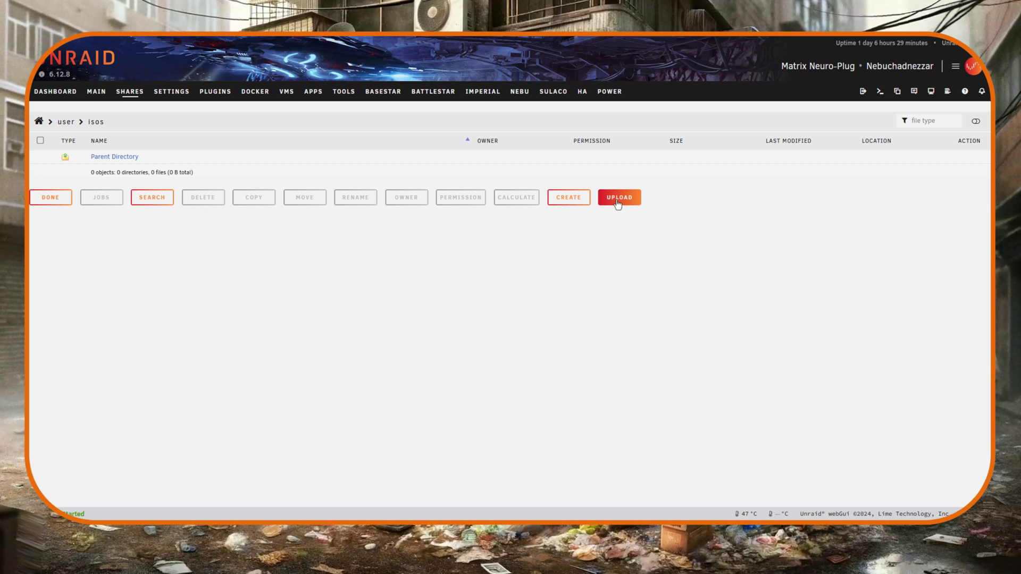
left_click(617, 202)
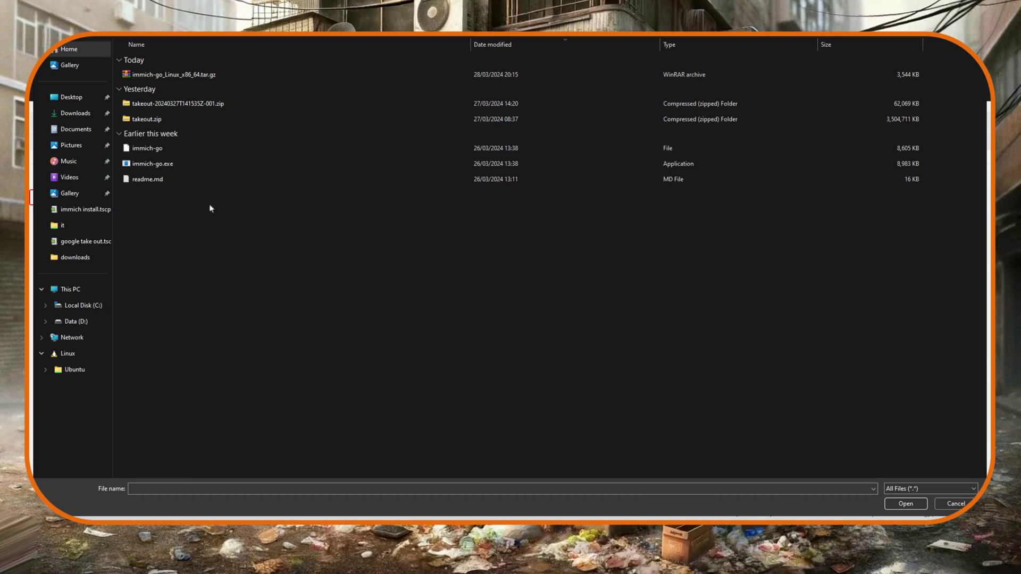
left_click(188, 105)
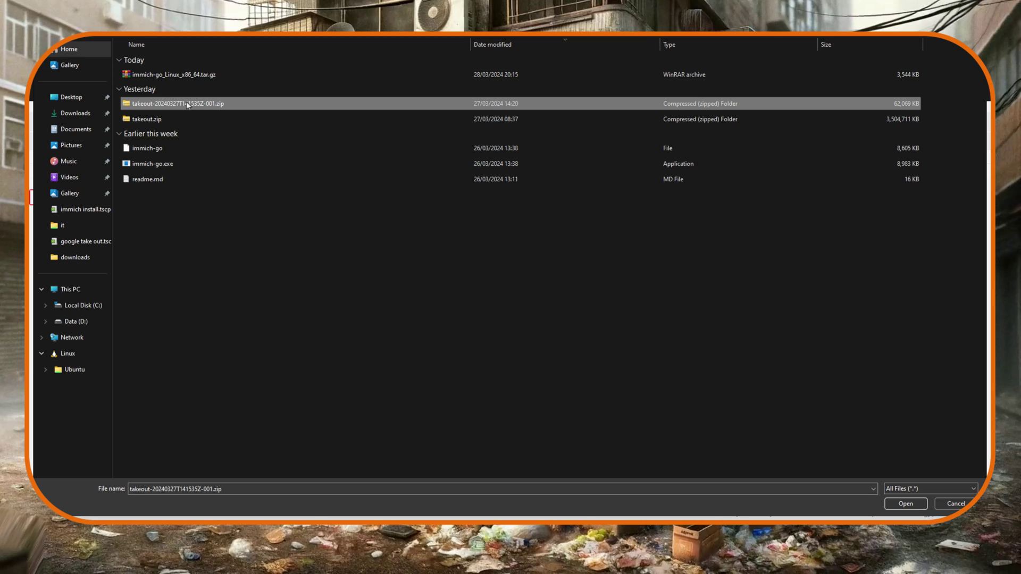
left_click(159, 150, "ctrl")
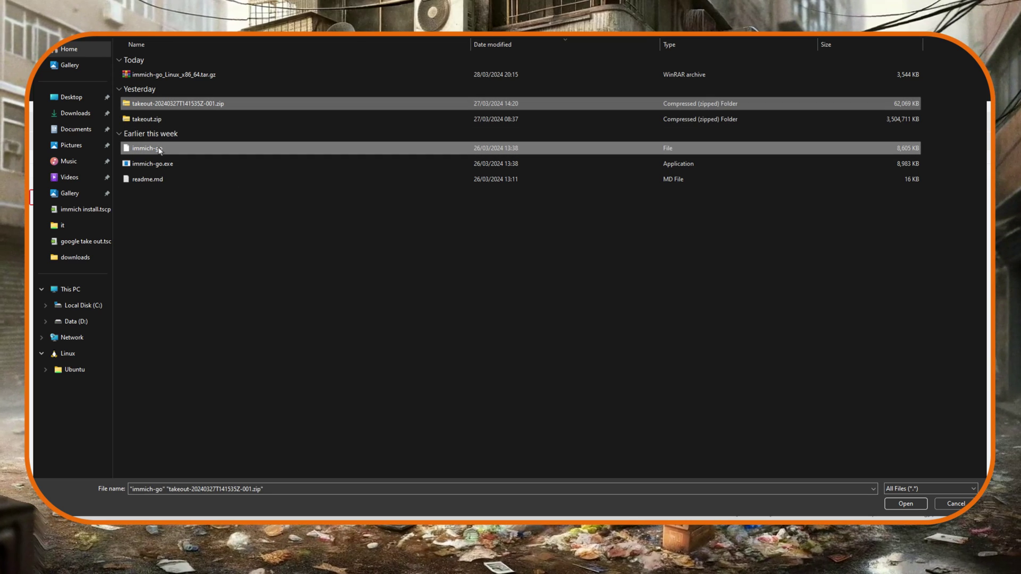
left_click(905, 504)
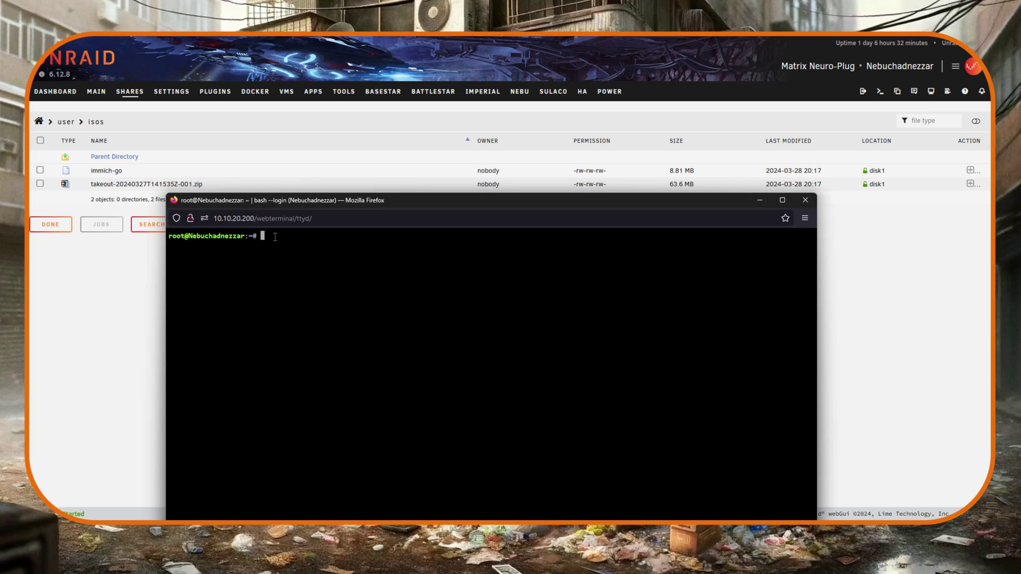
- Change into /mnt/user/isos in the web terminal and list its files
type("cd /")
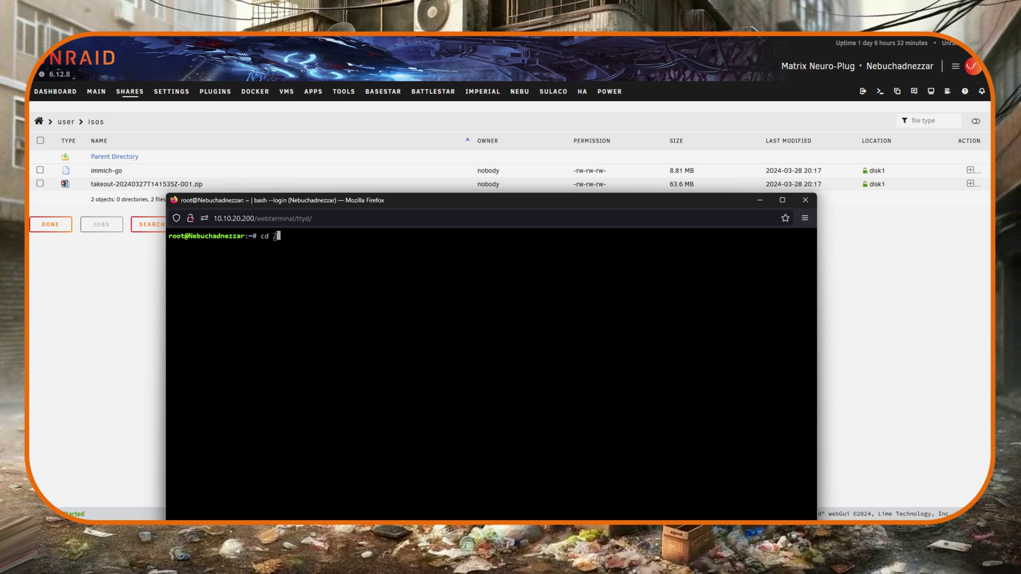
type("mnt/user")
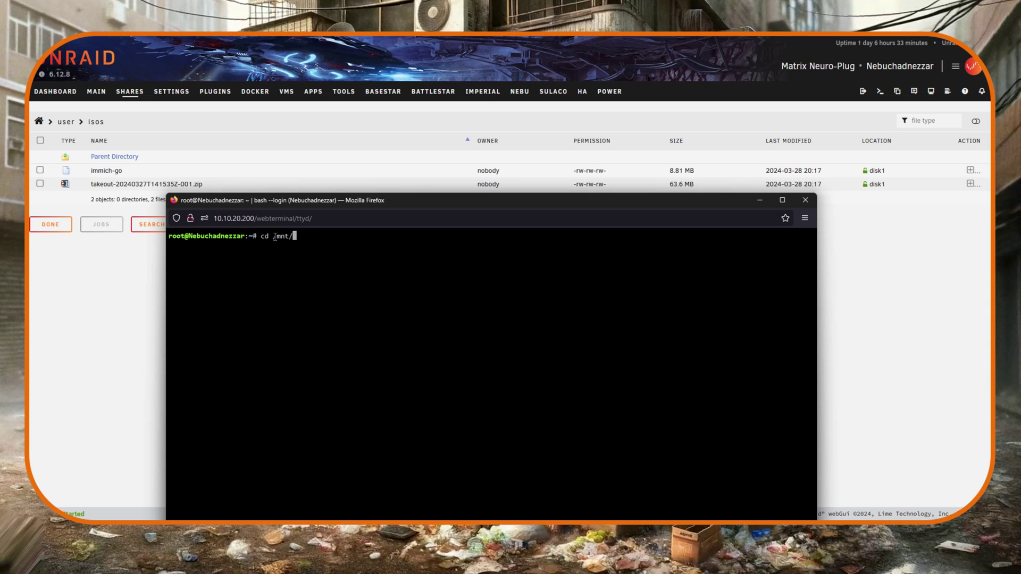
type("/isos/")
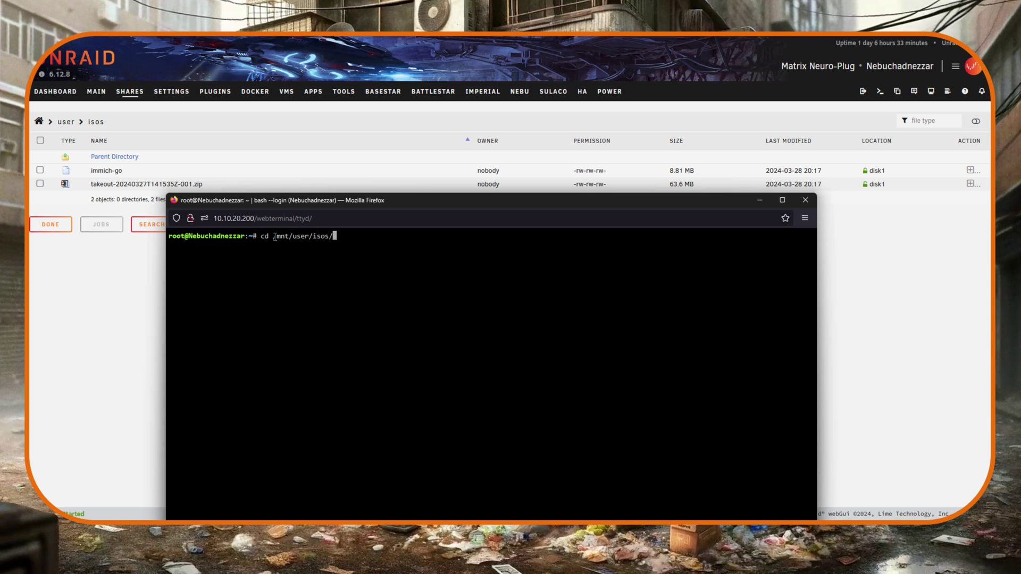
key("Return")
key("Return")
type("ls")
key("Return")
left_click_drag(206, 264, 166, 264)
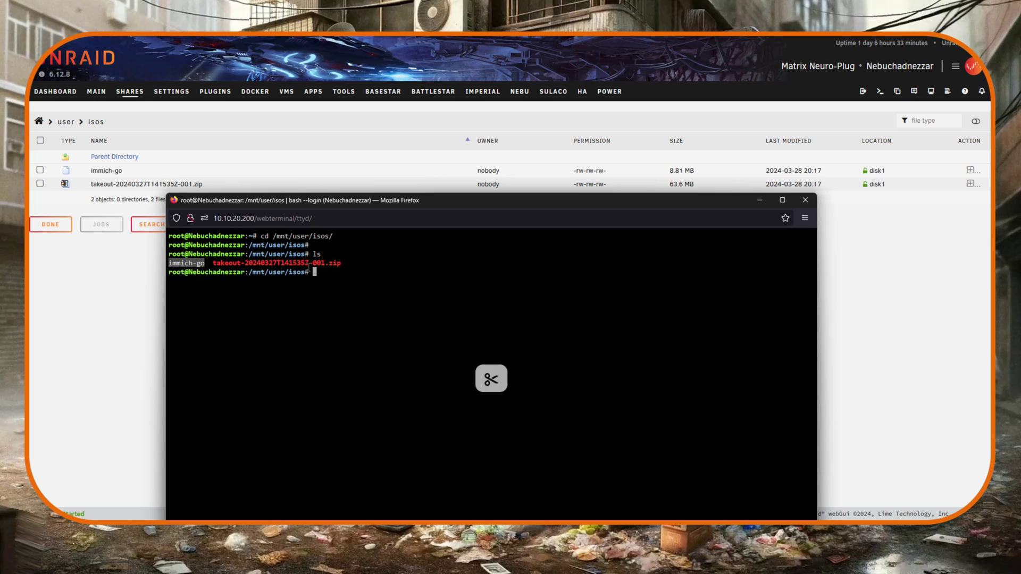
left_click(322, 273)
key("Return")
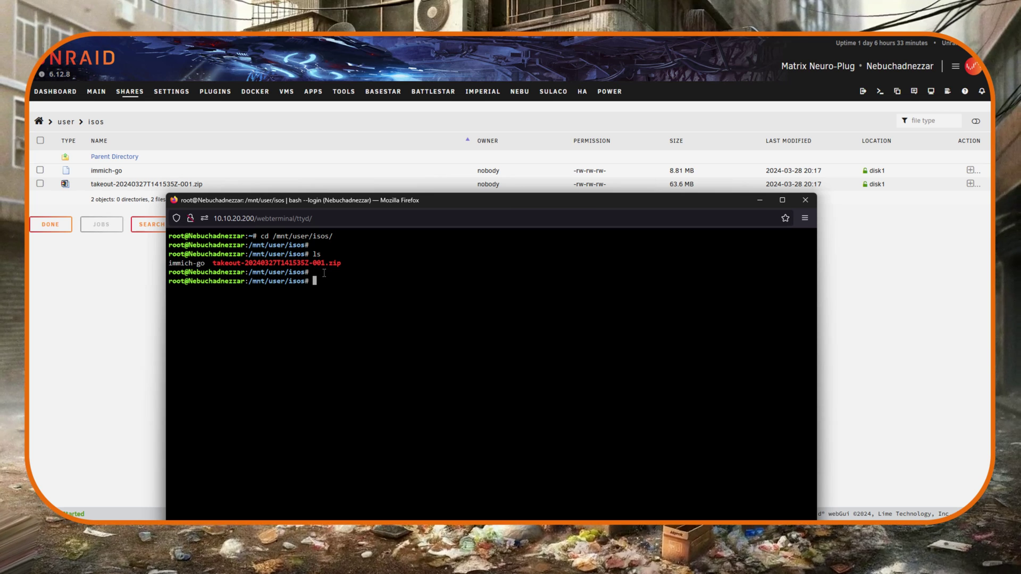
- Make immich-go executable with chmod +x ./immich-go
type("chm")
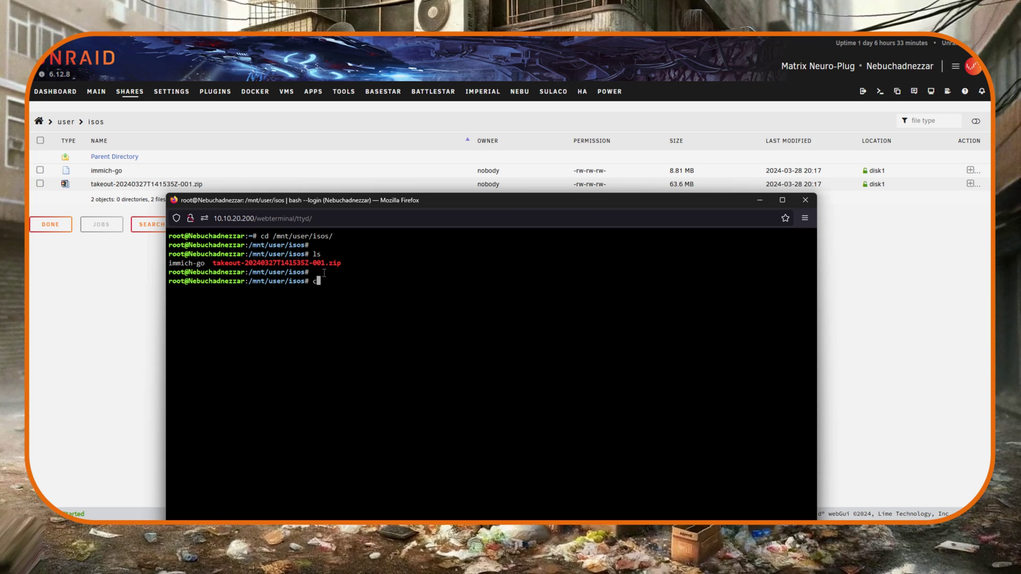
type("d +x")
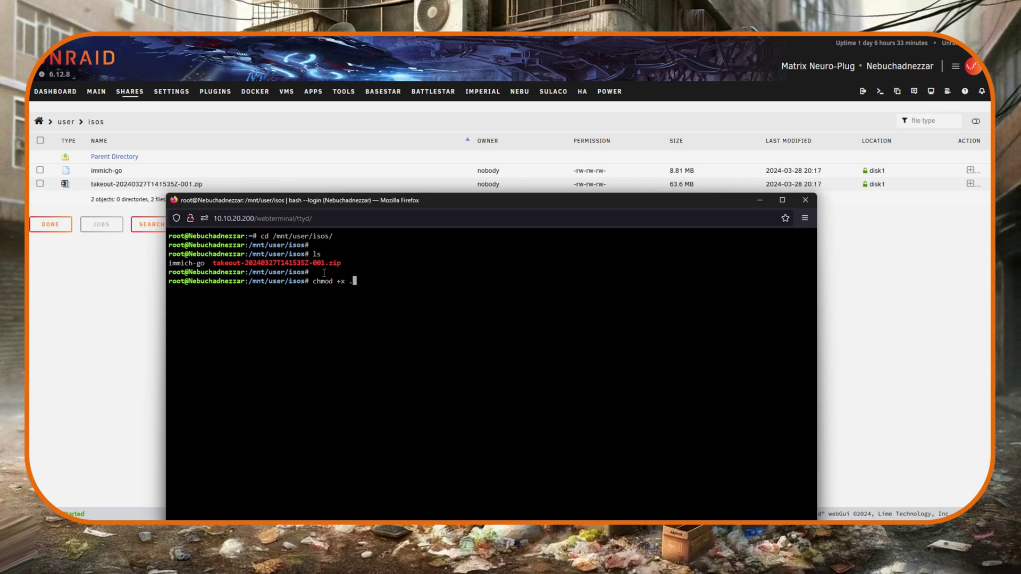
type(" ./i")
key("Tab")
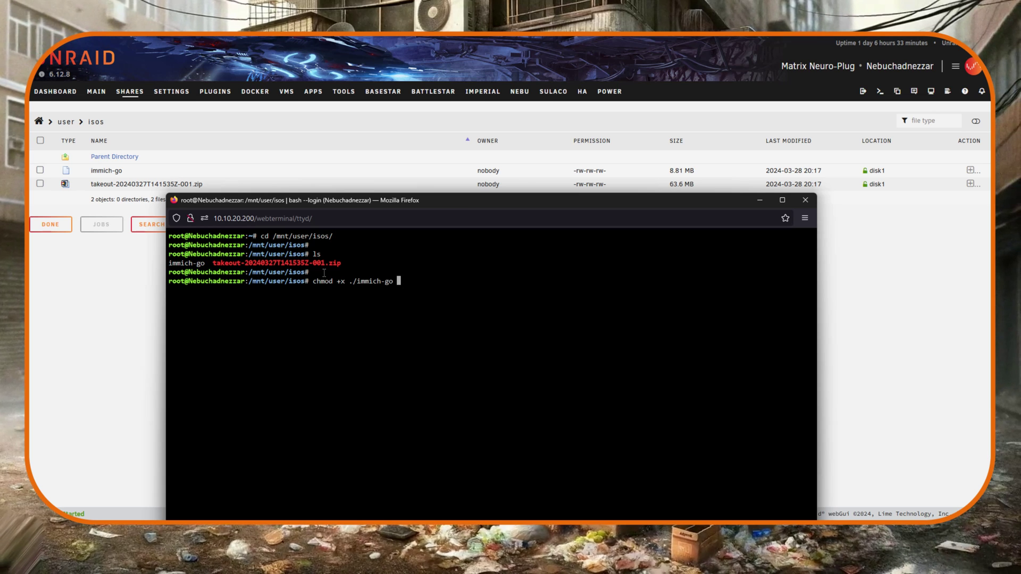
key("Return")
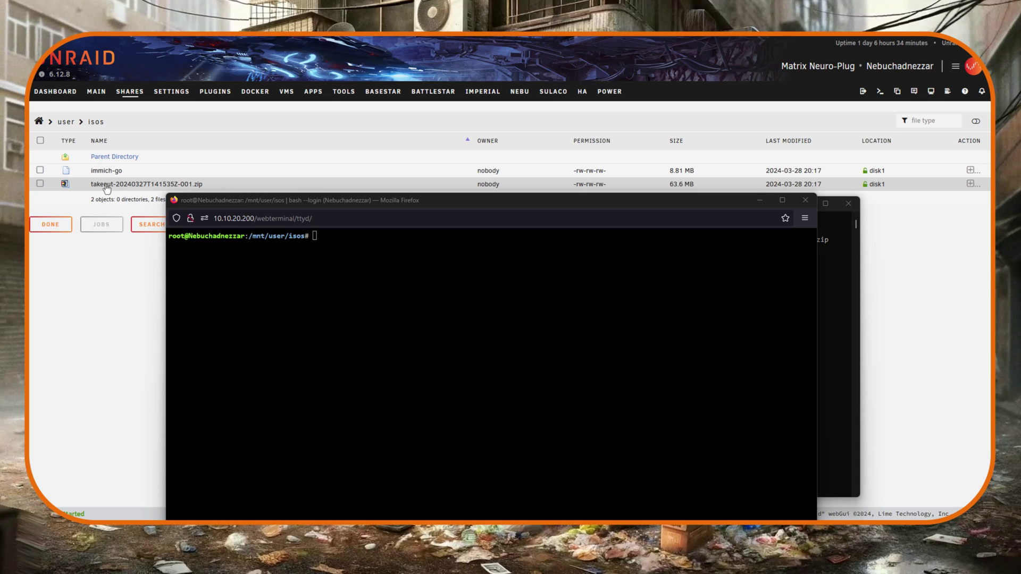
- Run ./immich-go with the server URL, API key and upload -google-photos on the takeout zip
left_click(317, 238)
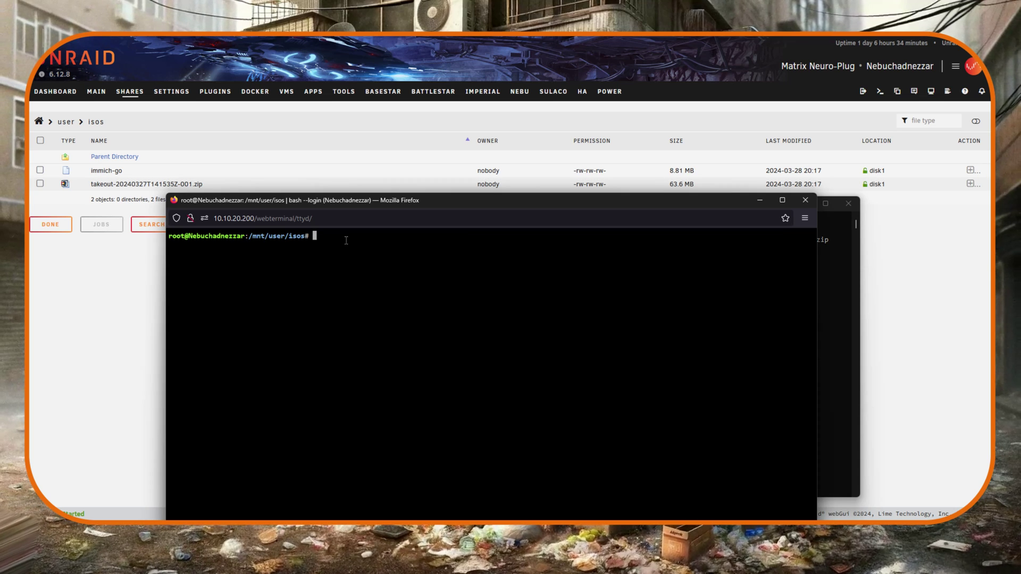
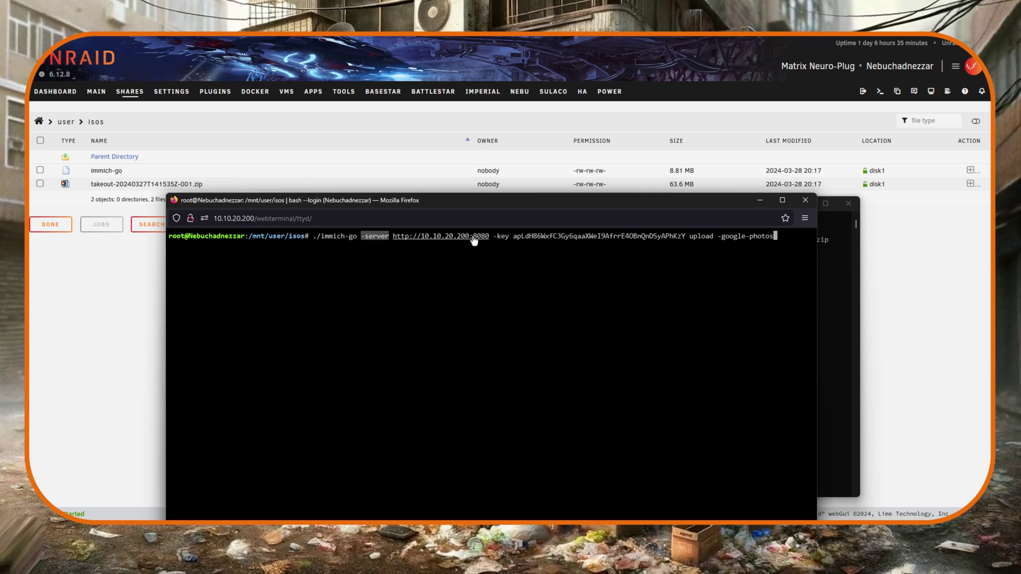
left_click_drag(513, 236, 775, 237)
left_click(681, 237)
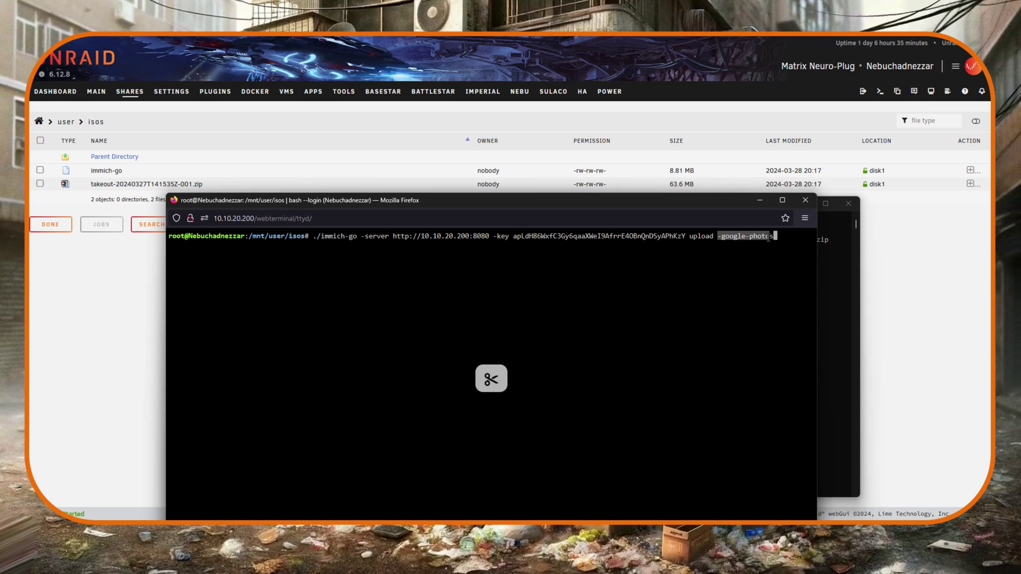
left_click(782, 237)
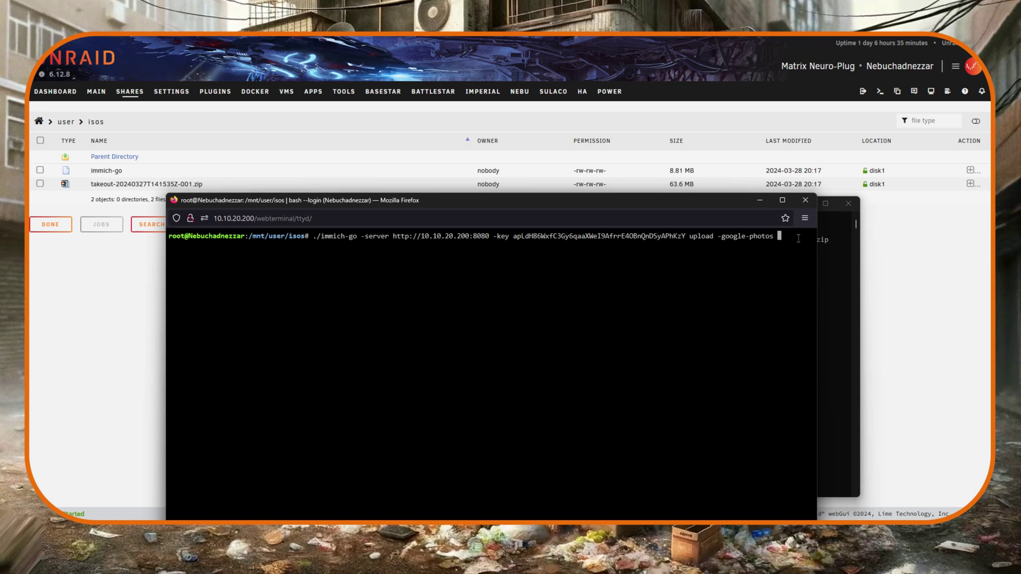
type("t")
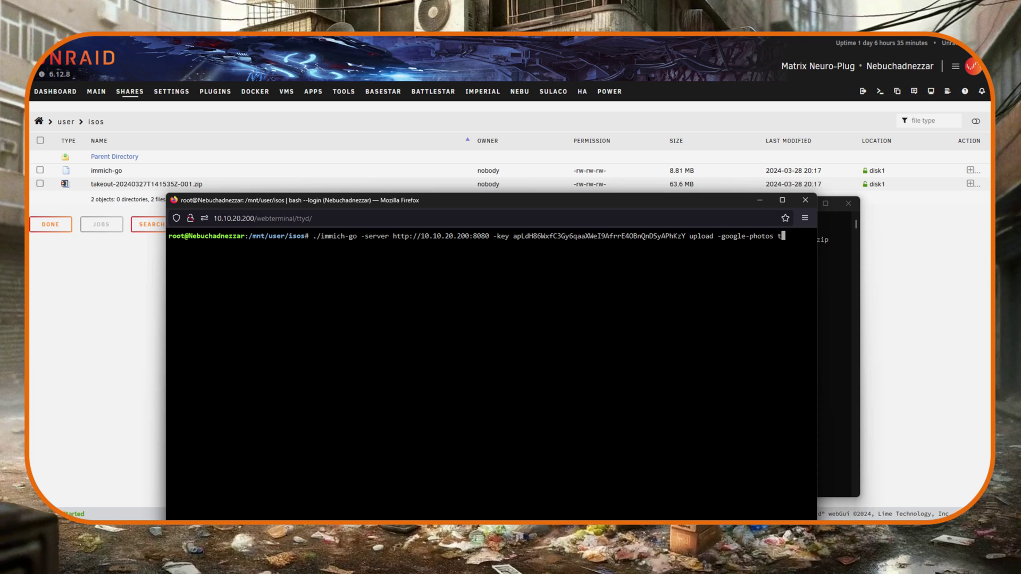
key("Tab")
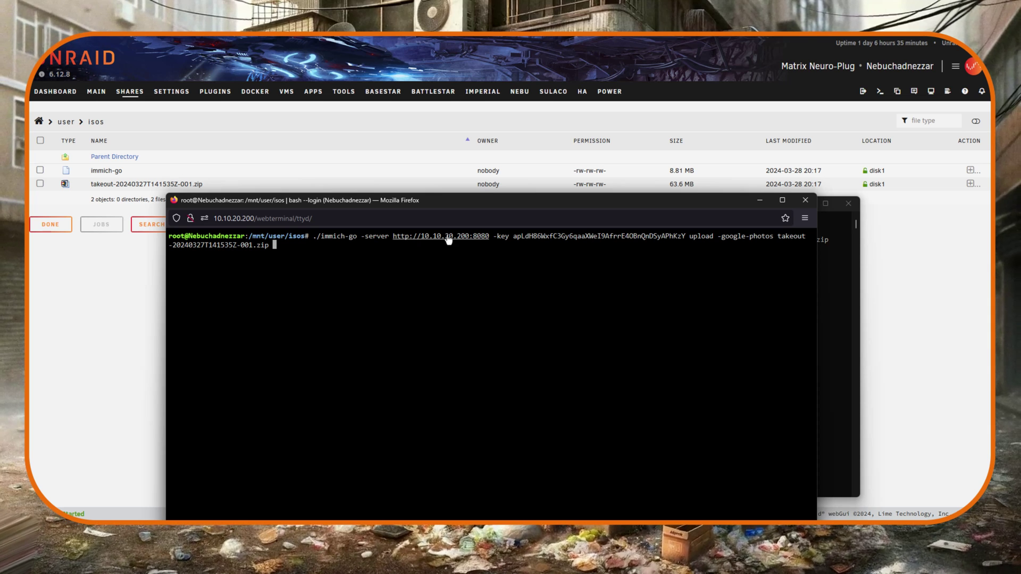
key("Return")
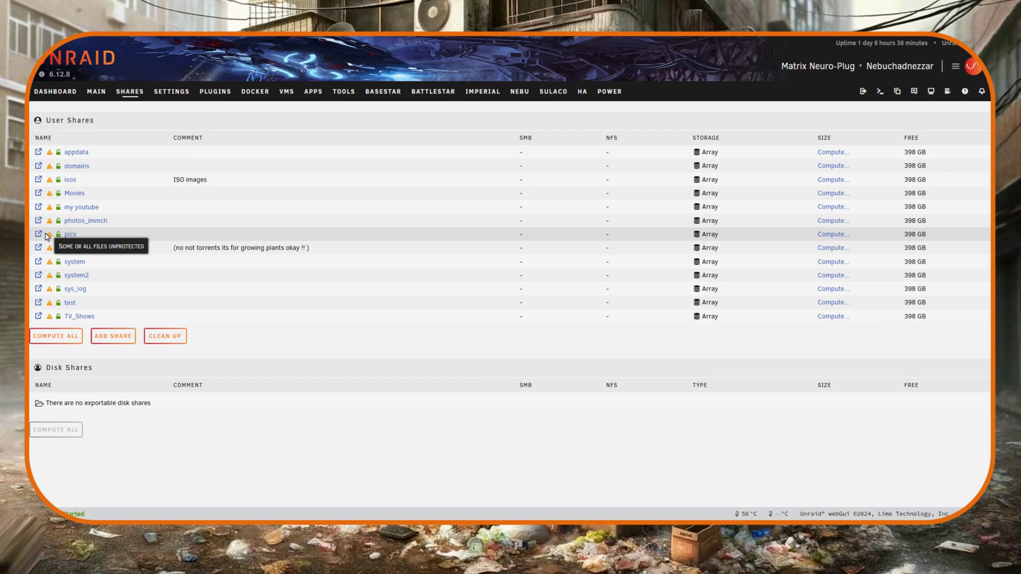
- Copy the /mnt/user/pics folder path from the pics share's file browser
left_click(41, 242)
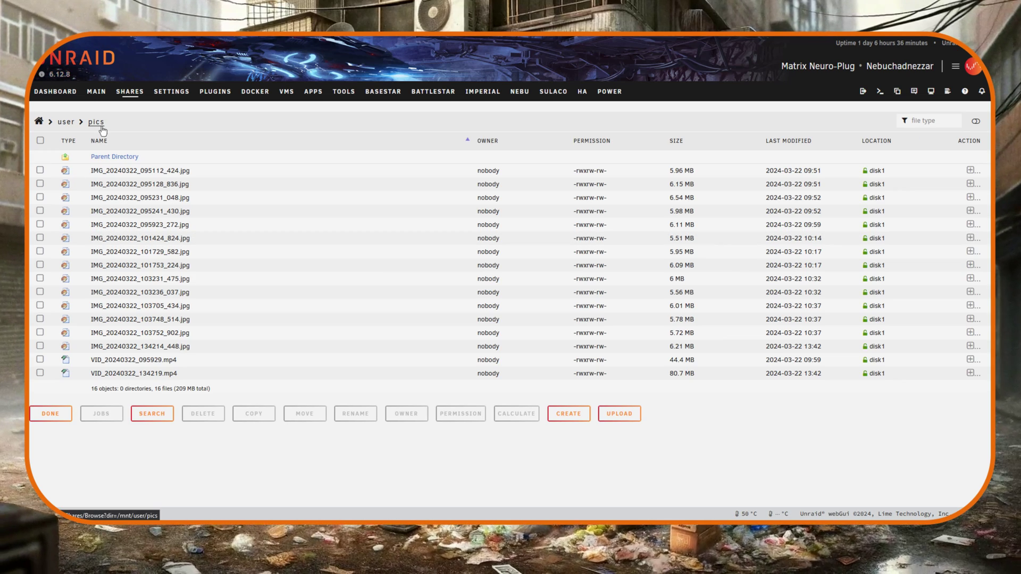
left_click(102, 129)
left_click_drag(483, 261, 534, 261)
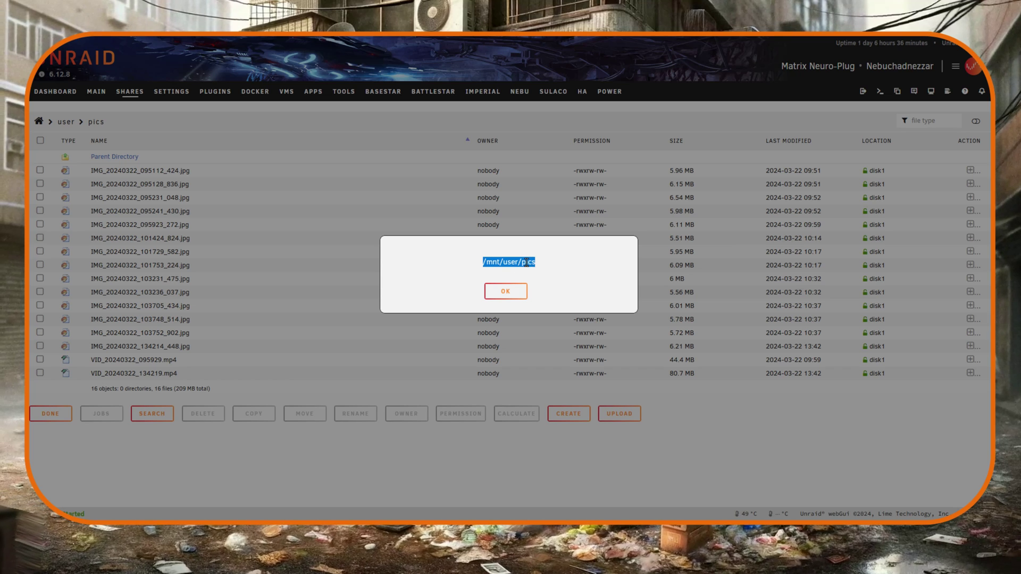
right_click(524, 259)
left_click(527, 272)
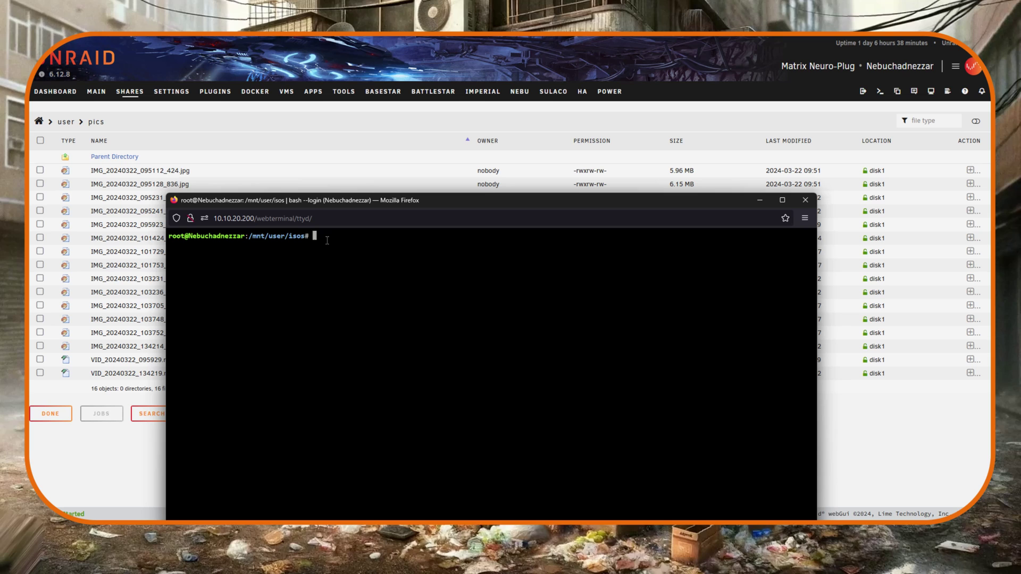
- Rerun ./immich-go upload on /mnt/user/pics/ without -google-photos, then close the terminal
type("./immich-go")
key("ctrl+shift+v")
key("BackSpace")
key("BackSpace")
key("BackSpace")
key("BackSpace")
key("BackSpace")
key("BackSpace")
key("BackSpace")
key("BackSpace")
key("BackSpace")
key("BackSpace")
key("BackSpace")
key("BackSpace")
key("BackSpace")
key("BackSpace")
key("BackSpace")
key("BackSpace")
key("BackSpace")
key("BackSpace")
key("BackSpace")
key("BackSpace")
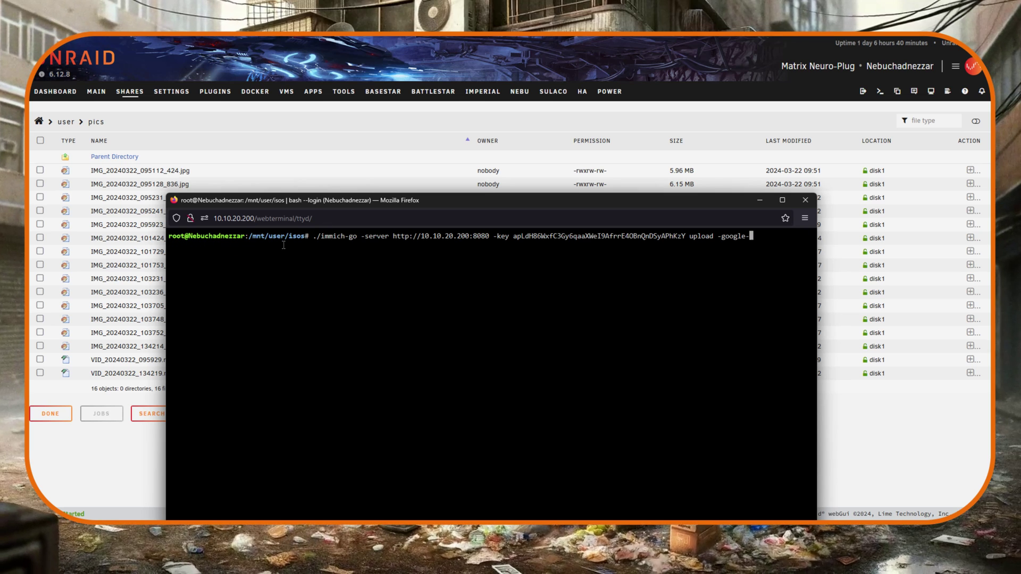
key("BackSpace")
key("BackSpace")
key("BackSpace")
key("BackSpace")
key("BackSpace")
key("BackSpace")
key("BackSpace")
key("BackSpace")
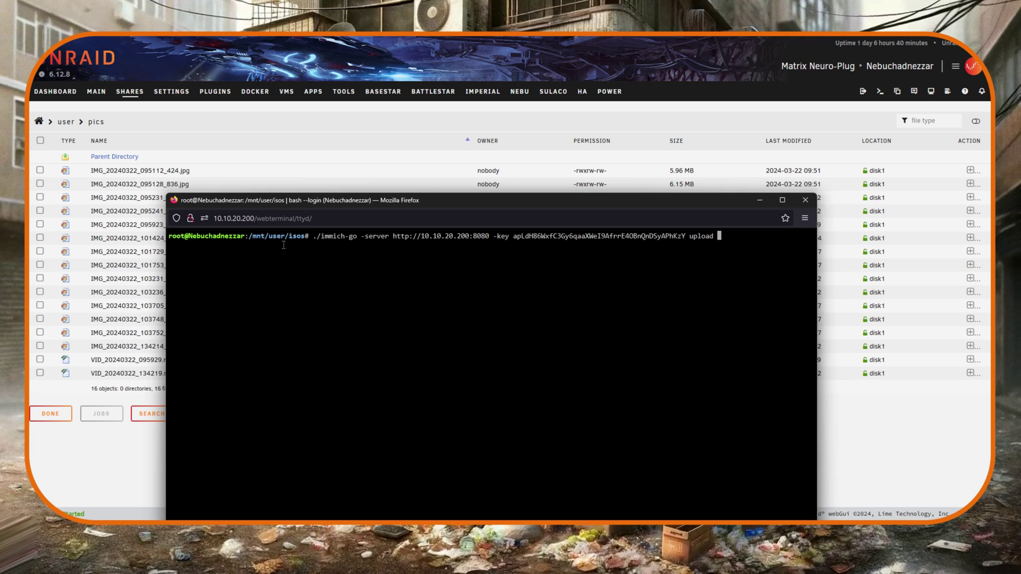
type("/mnt/user")
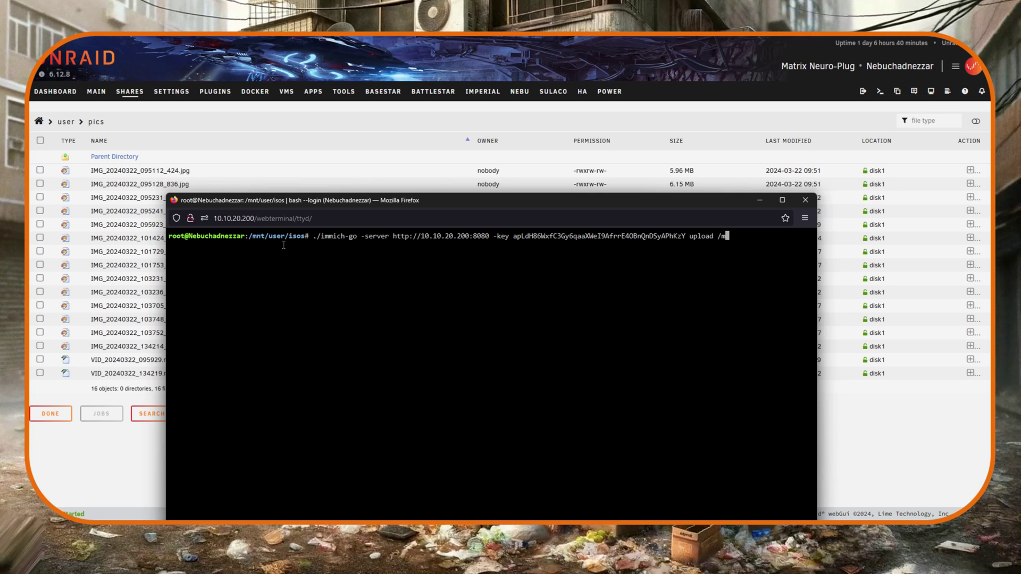
type("/pics/")
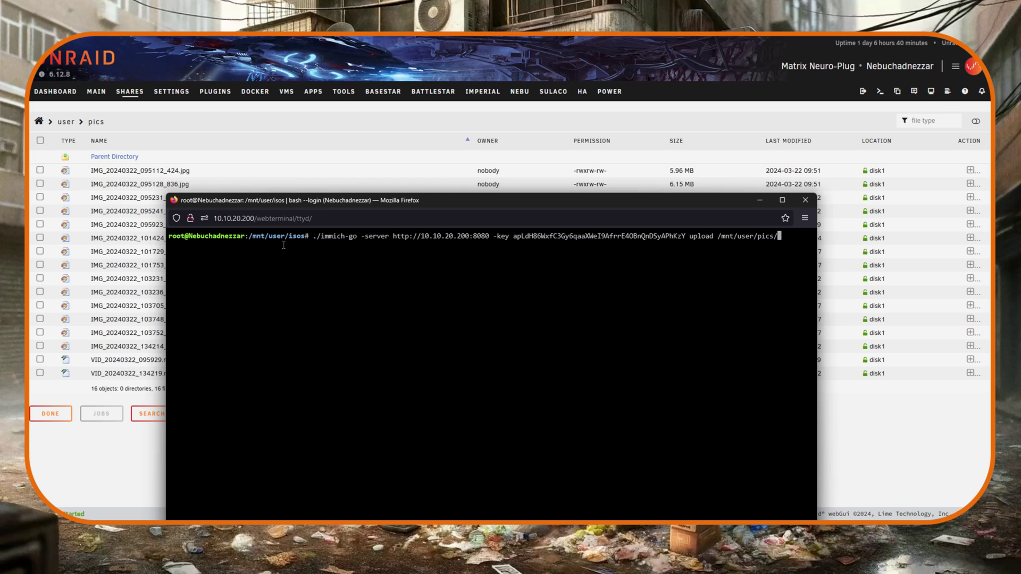
key("Return")
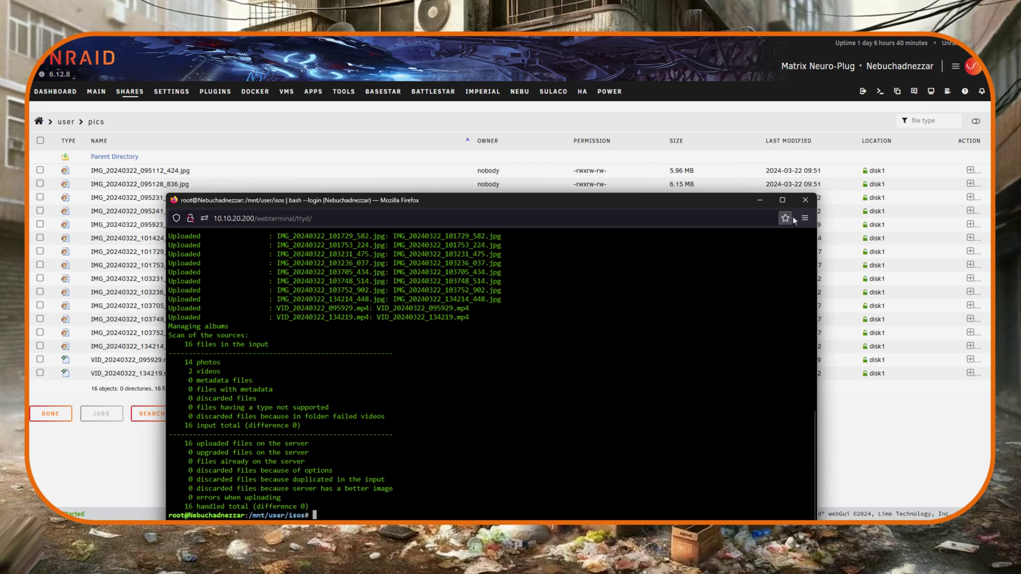
left_click(805, 200)
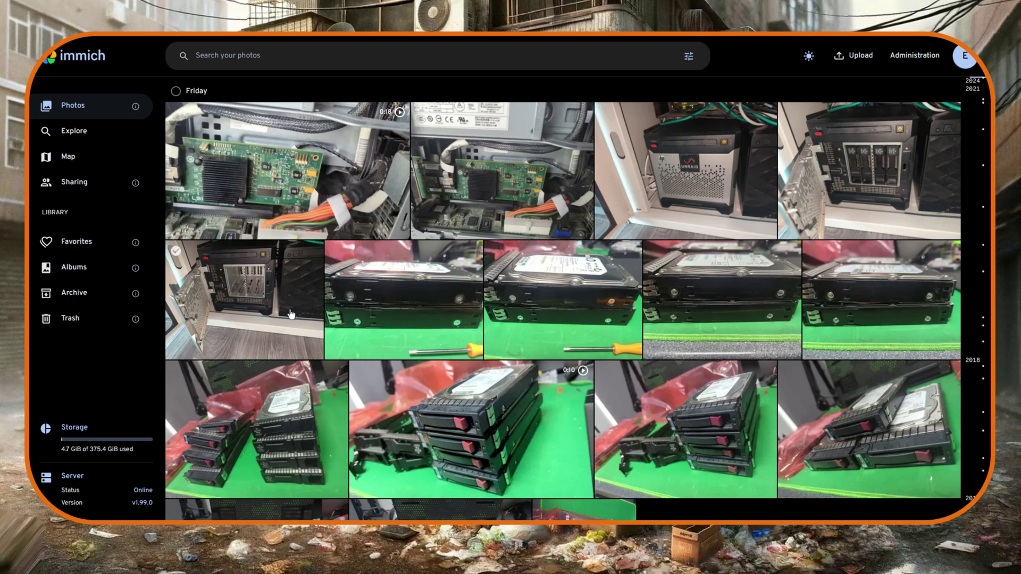
- Open the macbook album from Albums, scroll through its photos, and return to the album list
left_click(81, 270)
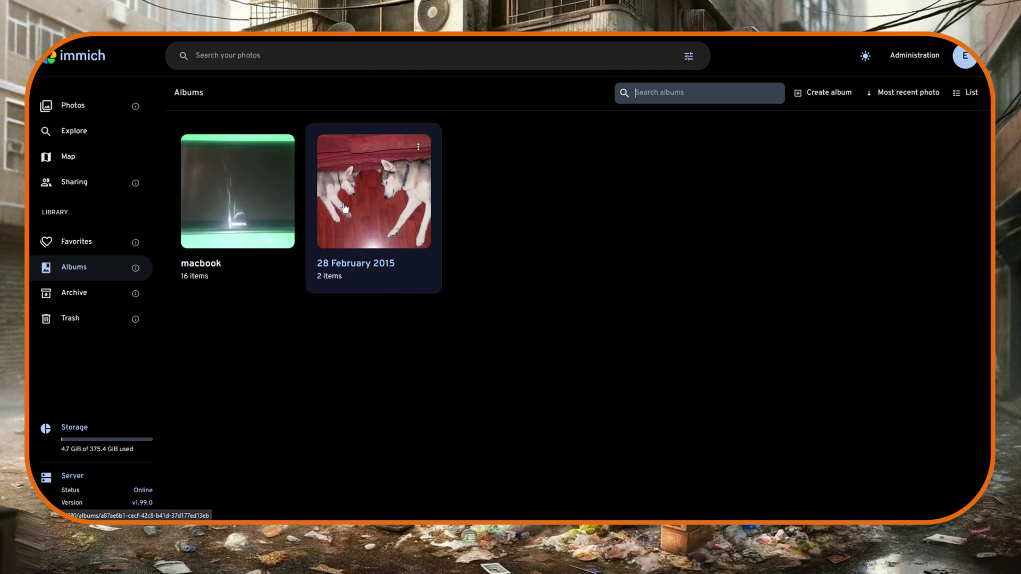
left_click(251, 208)
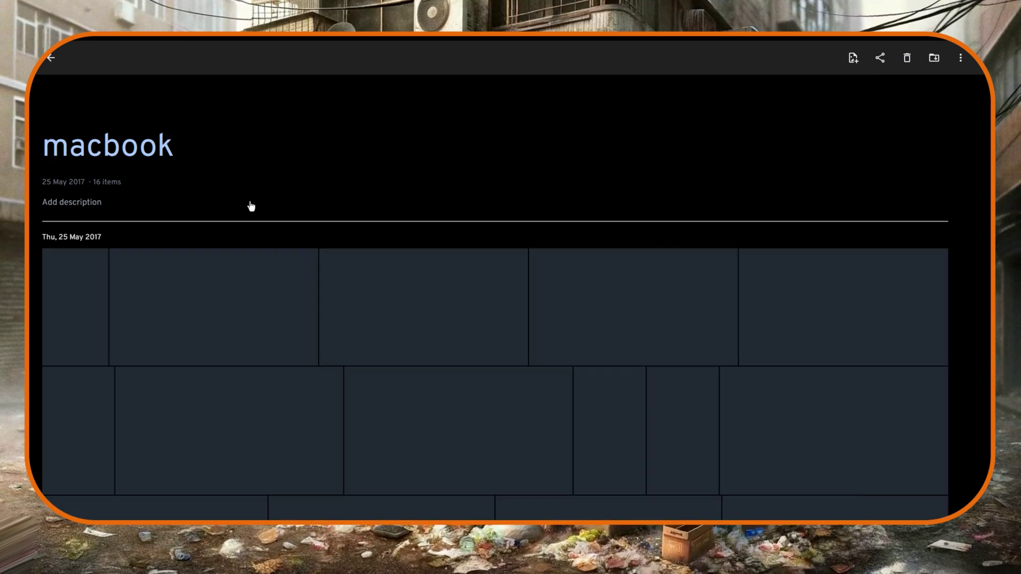
scroll(293, 325, "down", 5)
scroll(293, 325, "up", 5)
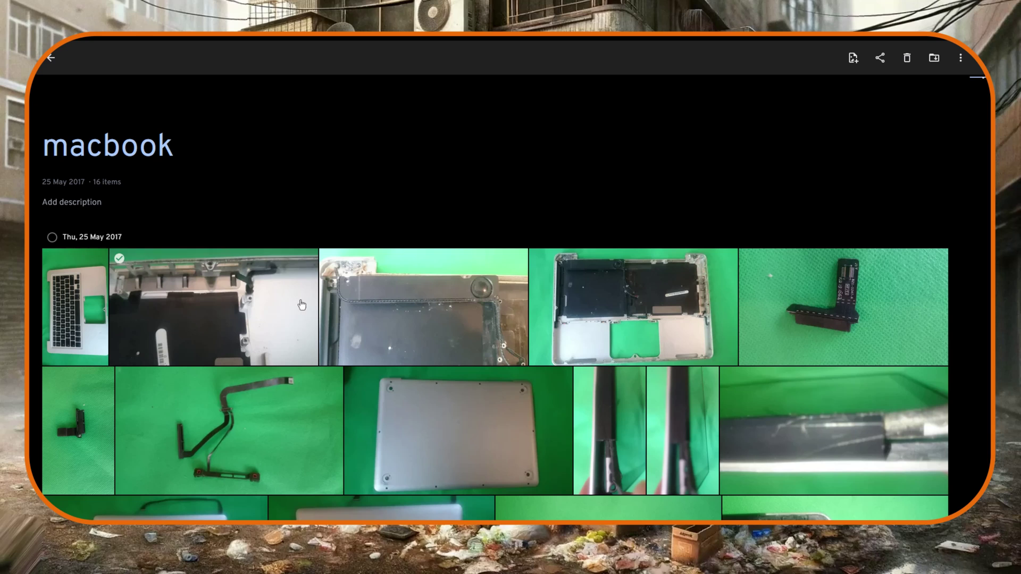
left_click(51, 58)
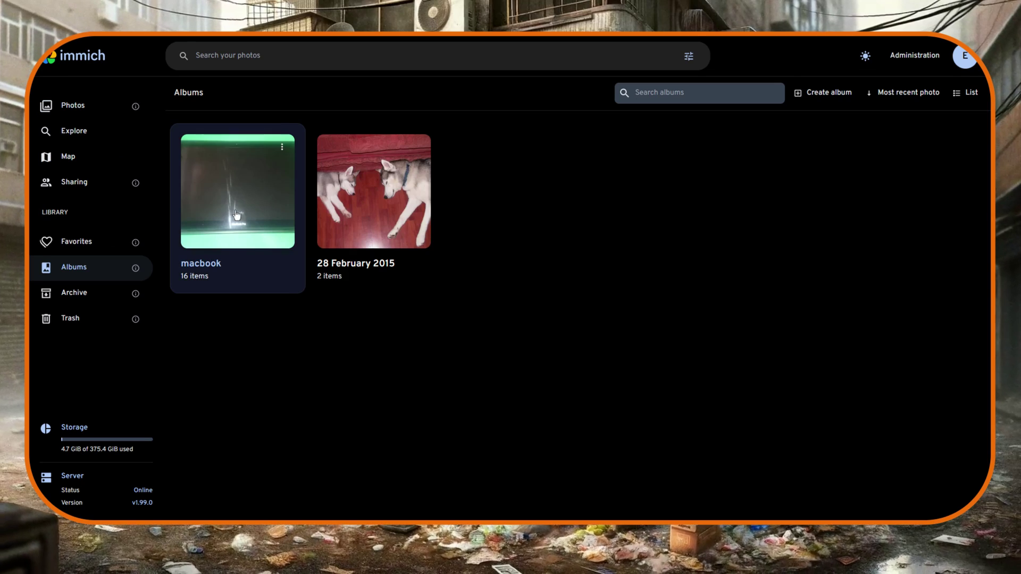